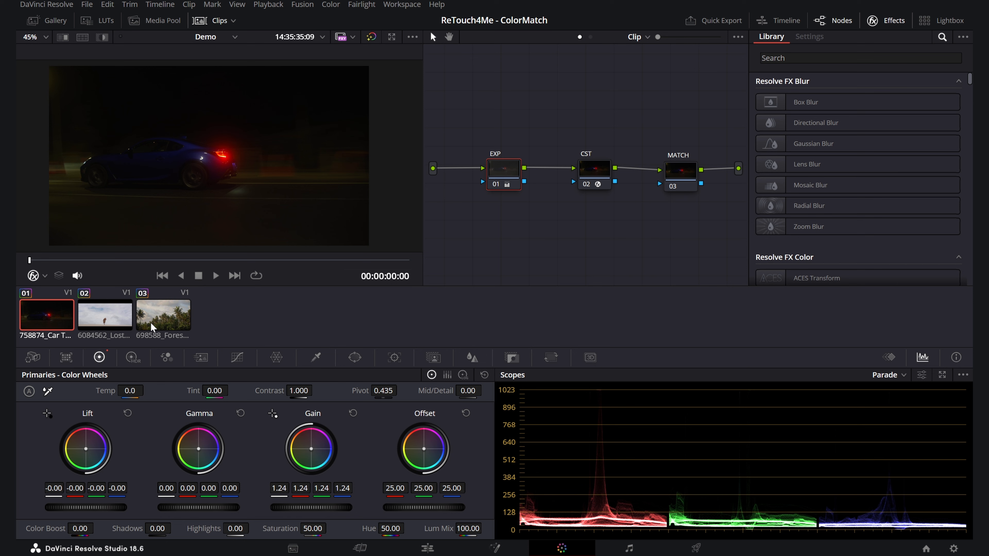
# Step: Preview the car, desert and forest clips by scrubbing through a part of each one
pyautogui.moveTo(79, 263); pyautogui.dragTo(228, 263)
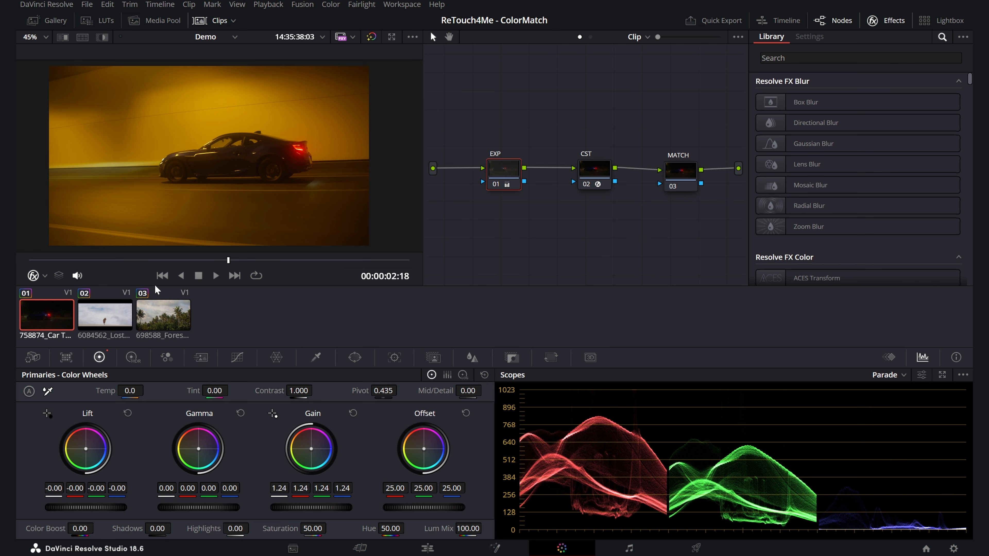
pyautogui.click(125, 321)
pyautogui.moveTo(54, 260); pyautogui.dragTo(158, 265)
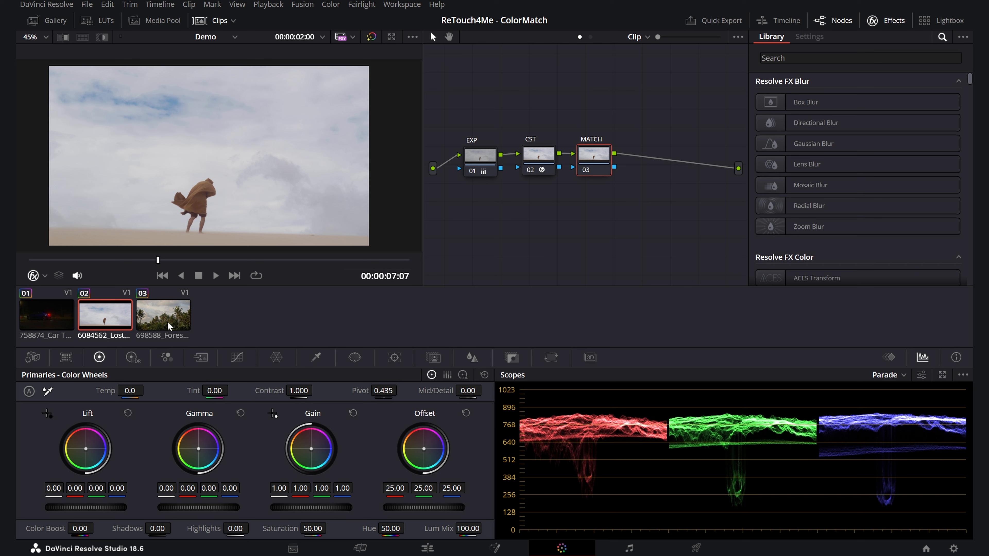
pyautogui.click(161, 314)
pyautogui.moveTo(30, 260); pyautogui.dragTo(70, 261)
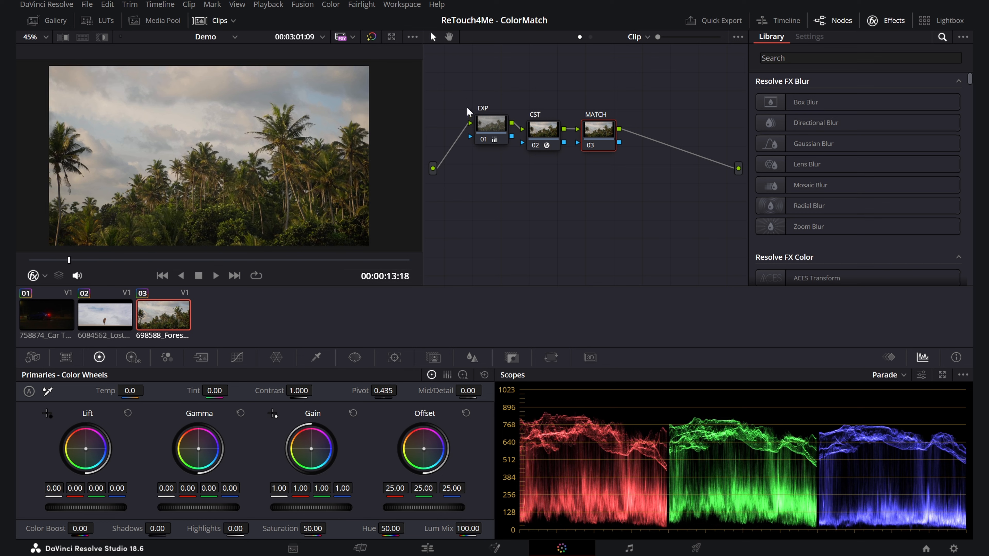
# Step: Space out the EXP, CST and MATCH nodes in the forest clip's node graph and inspect the CST node's settings
pyautogui.moveTo(495, 127); pyautogui.dragTo(483, 129)
pyautogui.moveTo(548, 143); pyautogui.dragTo(542, 141)
pyautogui.moveTo(612, 133); pyautogui.dragTo(647, 134)
pyautogui.click(533, 126)
pyautogui.click(478, 125)
pyautogui.moveTo(478, 124); pyautogui.dragTo(557, 134)
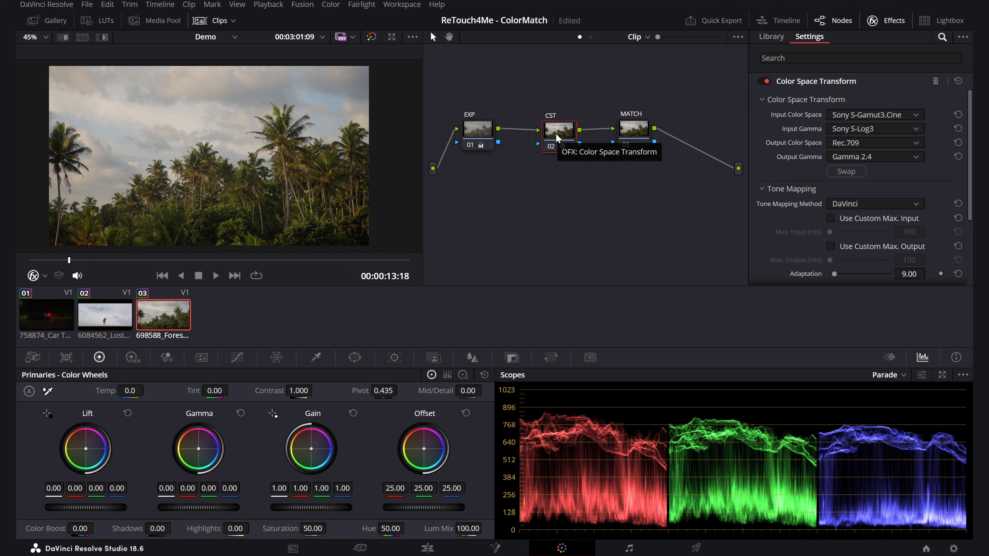
pyautogui.click(624, 133)
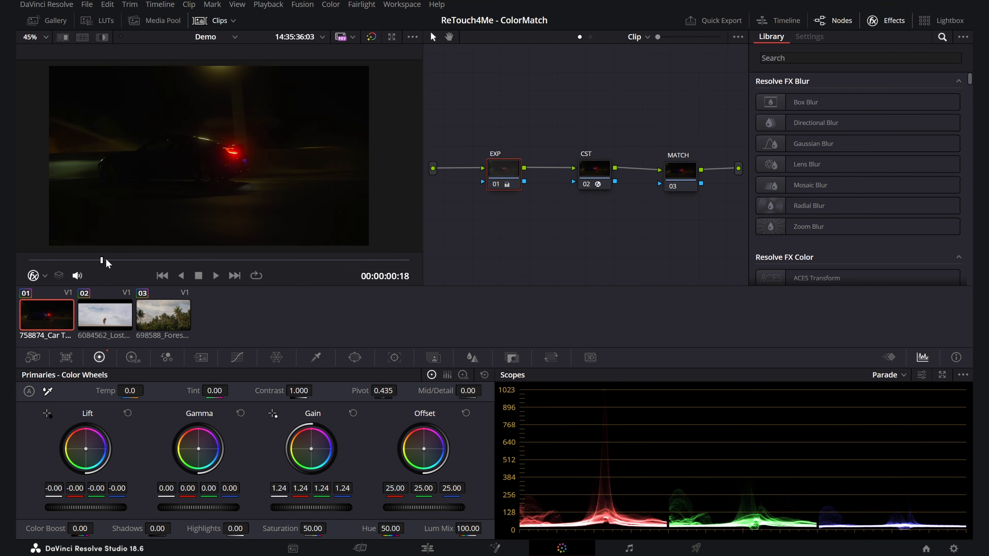
# Step: Search the effects library for "color match" and apply the Retouch4me Color Match OFX Plug-in to the car clip's MATCH node
pyautogui.moveTo(104, 259); pyautogui.dragTo(228, 260)
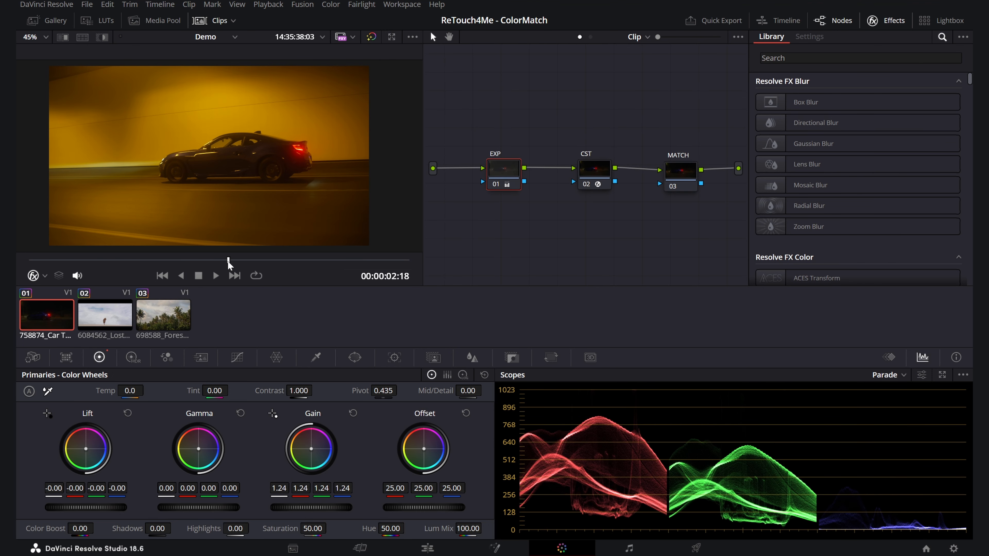
pyautogui.click(202, 23)
pyautogui.click(773, 58)
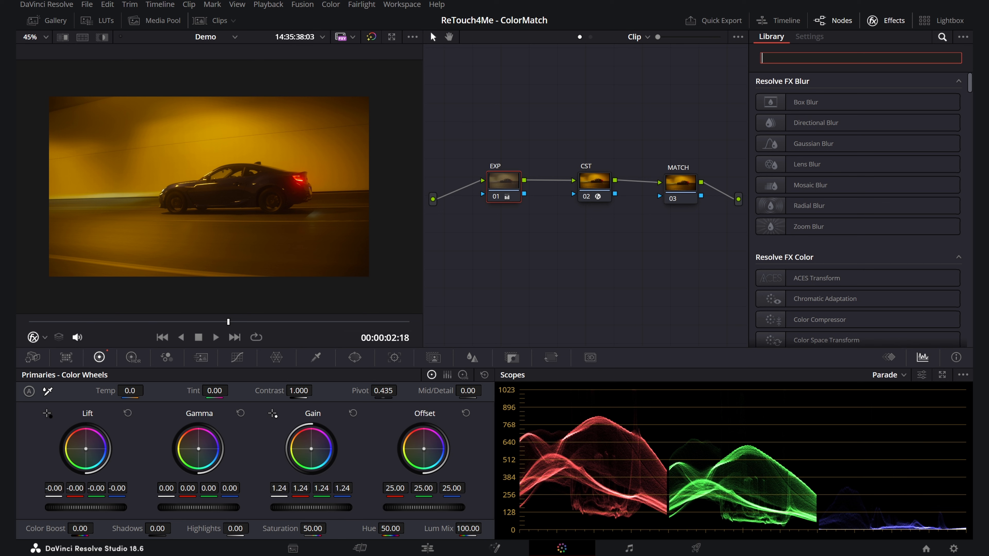
pyautogui.write('color match')
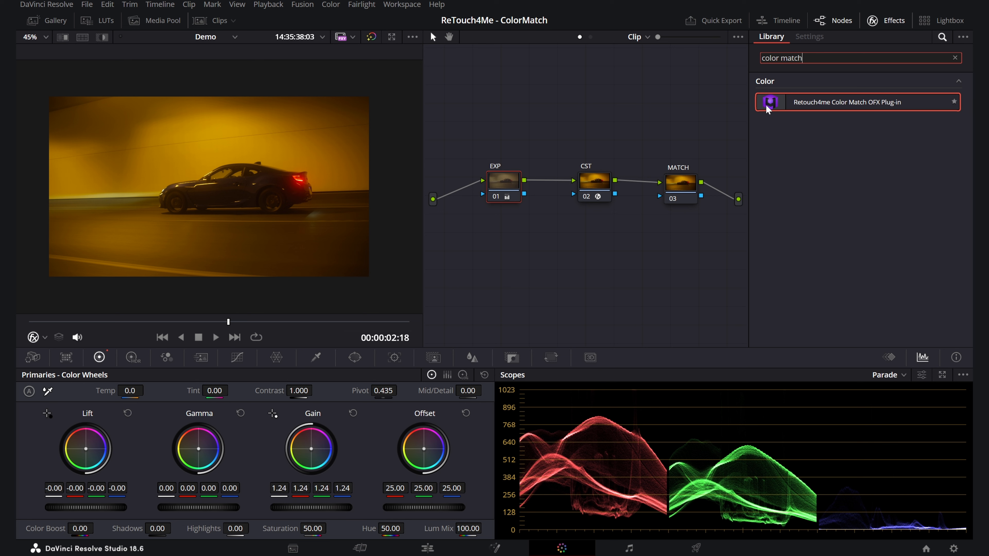
pyautogui.moveTo(817, 102)
pyautogui.mouseDown()
pyautogui.moveTo(703, 143)
pyautogui.moveTo(690, 184)
pyautogui.mouseUp()
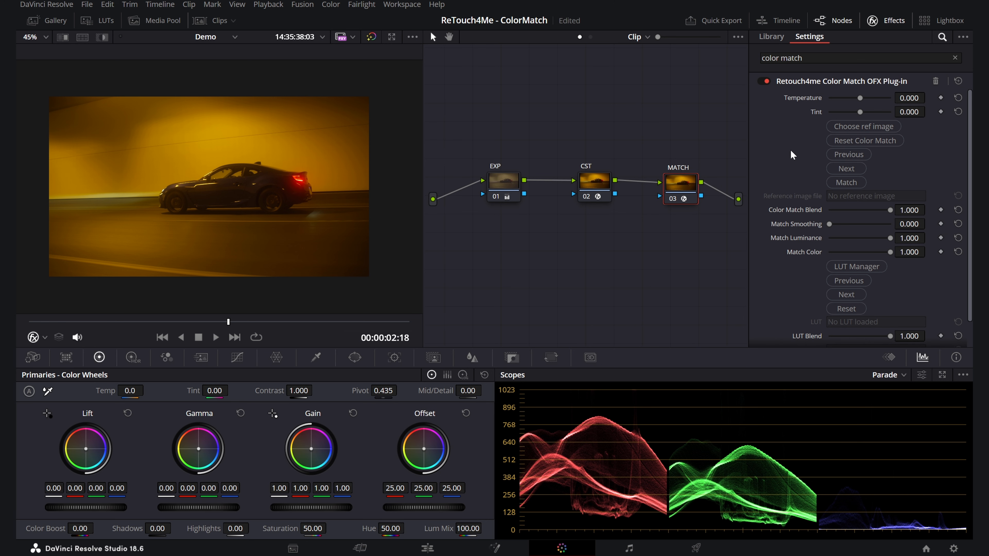
# Step: Load The_Batman024 as the reference image for the car clip's color match
pyautogui.click(881, 129)
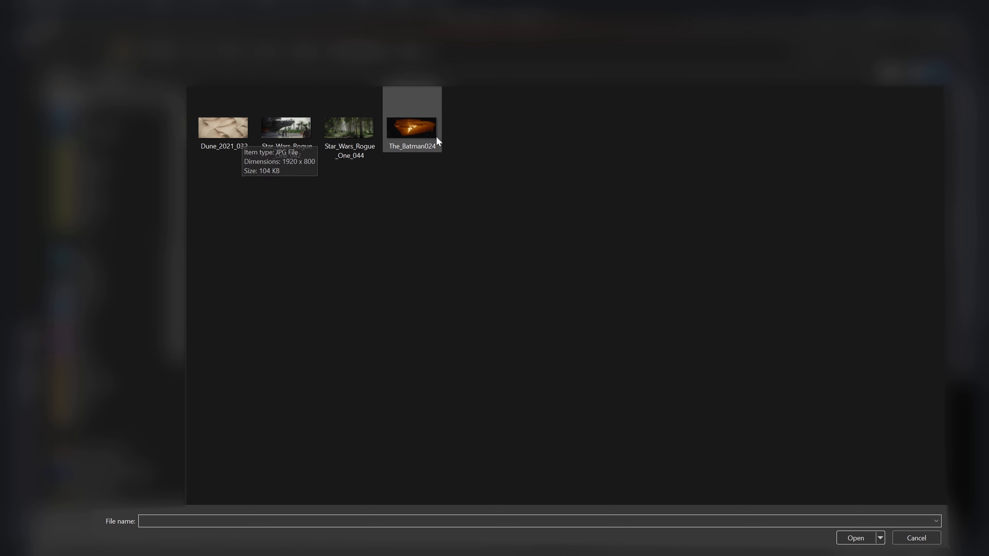
pyautogui.click(428, 134)
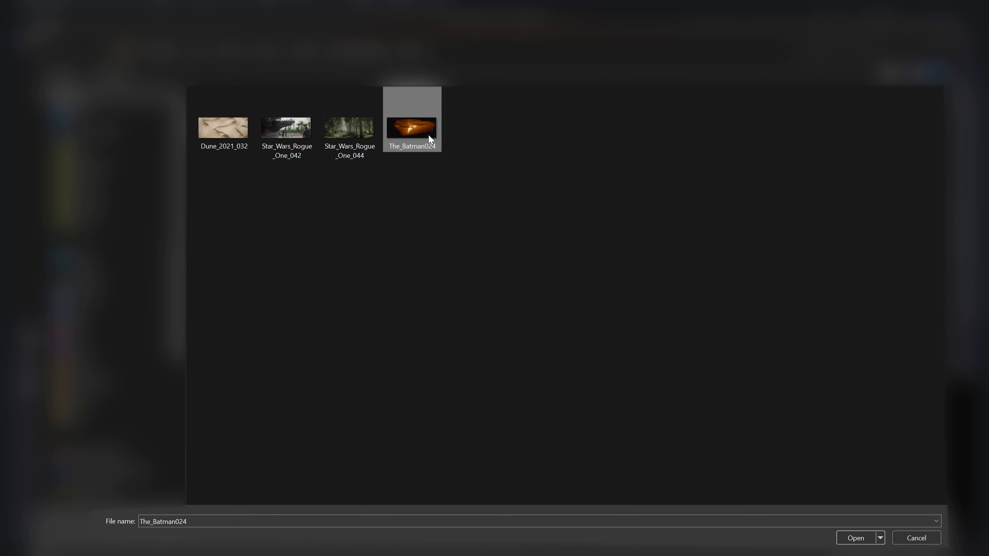
pyautogui.click(852, 539)
# Step: Compare the matched car shot with the reference and original thumbnails, examining the background wall, car and shadows up close
pyautogui.moveTo(272, 226); pyautogui.dragTo(309, 217)
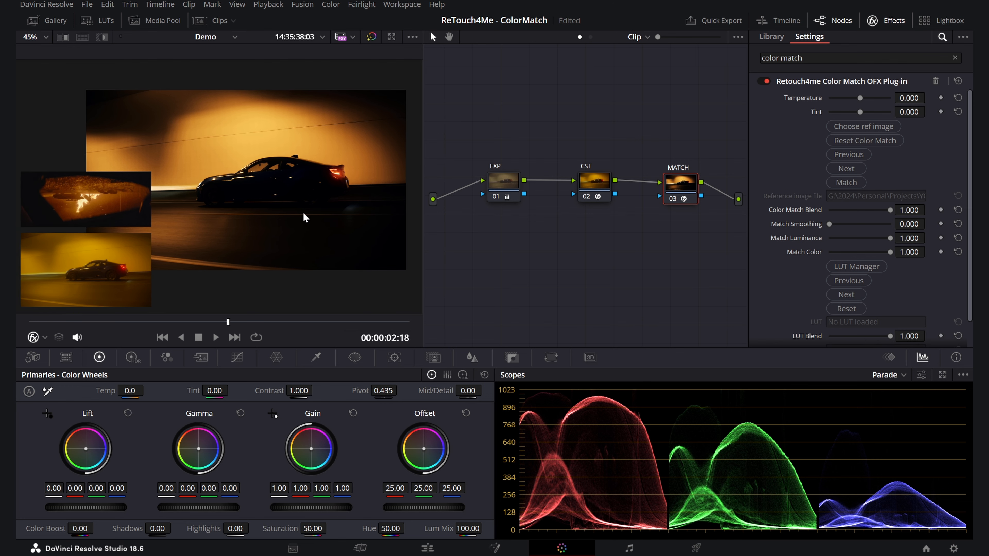
pyautogui.scroll(4, 302, 212)
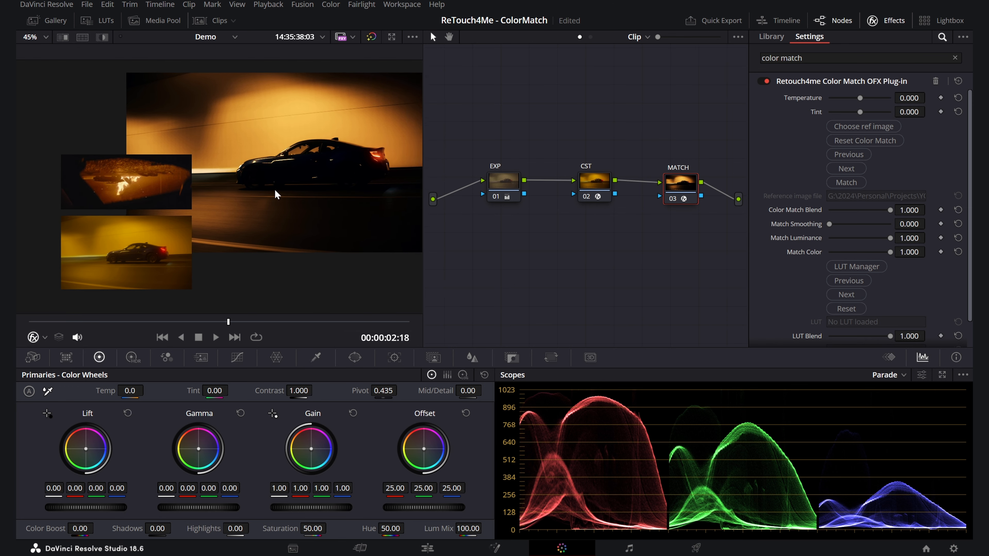
pyautogui.moveTo(172, 219); pyautogui.dragTo(291, 208)
pyautogui.moveTo(218, 233); pyautogui.dragTo(206, 286)
pyautogui.moveTo(208, 192); pyautogui.dragTo(134, 188)
pyautogui.moveTo(333, 177); pyautogui.dragTo(261, 171)
pyautogui.scroll(-3, 179, 180)
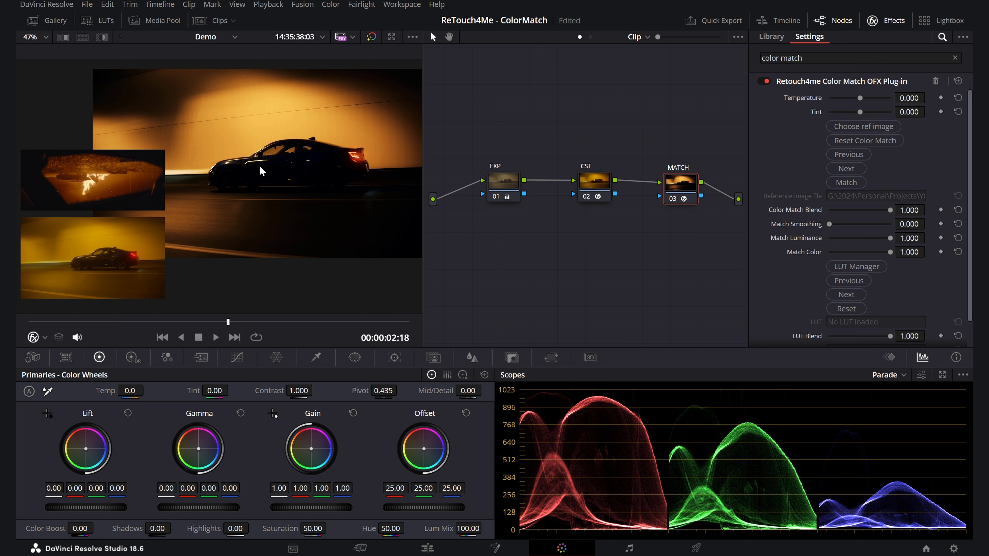
pyautogui.scroll(2, 196, 129)
pyautogui.scroll(-2, 264, 141)
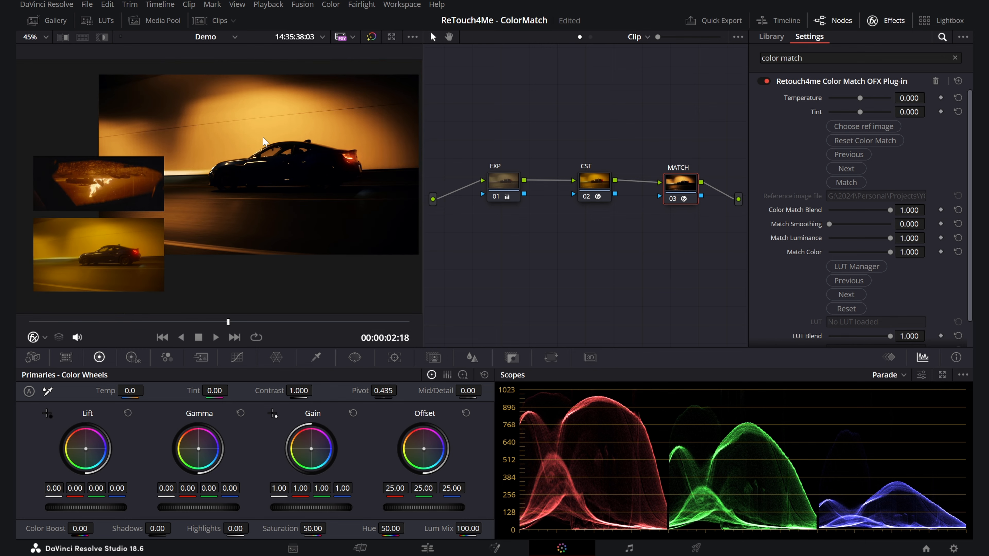
pyautogui.moveTo(228, 322)
pyautogui.mouseDown()
pyautogui.moveTo(194, 321)
pyautogui.moveTo(232, 320)
pyautogui.moveTo(218, 321)
pyautogui.mouseUp()
pyautogui.scroll(5, 97, 214)
pyautogui.scroll(3, 104, 201)
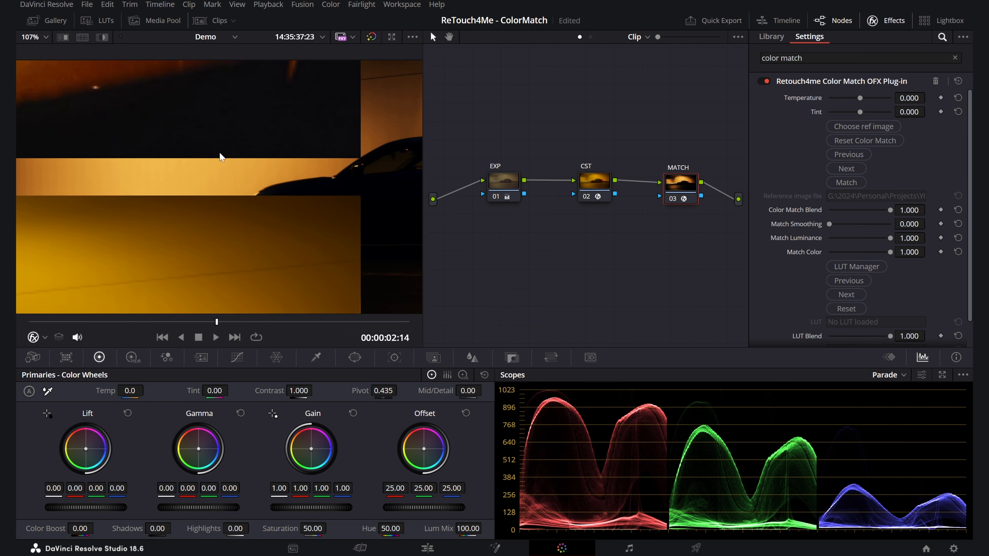
pyautogui.scroll(-6, 244, 158)
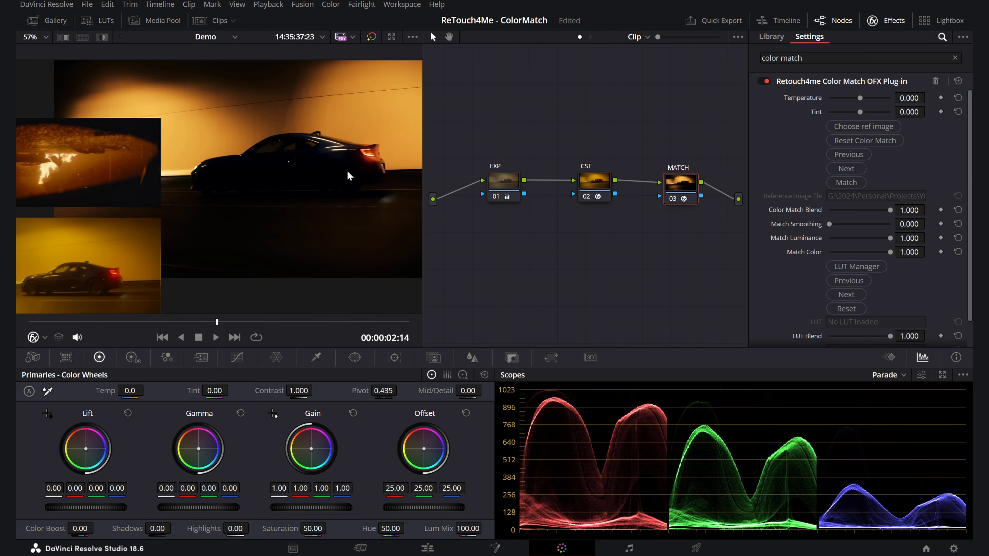
# Step: Try lifting the blacks on the MATCH node with the custom curve and check the frame at 00:00:01:22
pyautogui.click(237, 357)
pyautogui.moveTo(30, 524)
pyautogui.mouseDown()
pyautogui.moveTo(21, 516)
pyautogui.moveTo(65, 508)
pyautogui.moveTo(27, 520)
pyautogui.mouseUp()
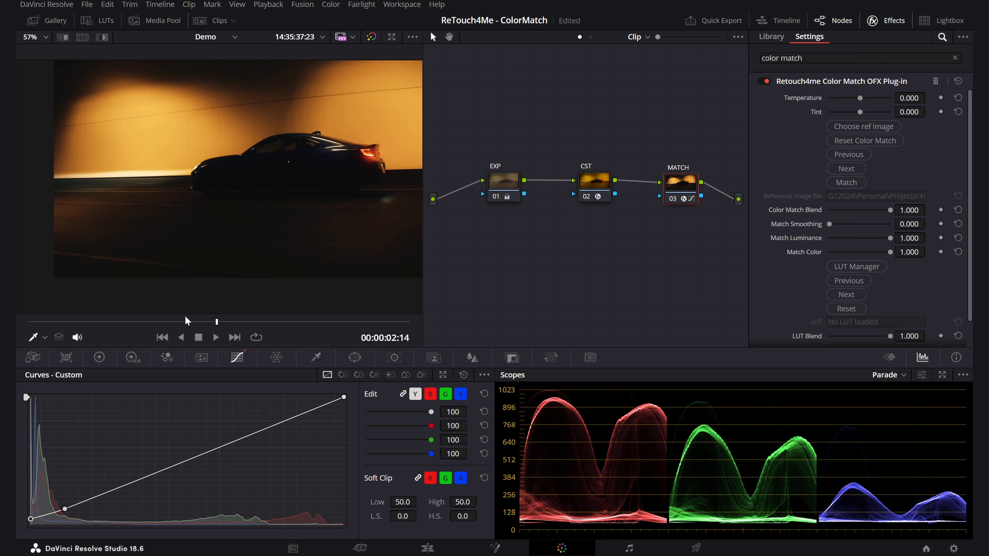
pyautogui.click(168, 321)
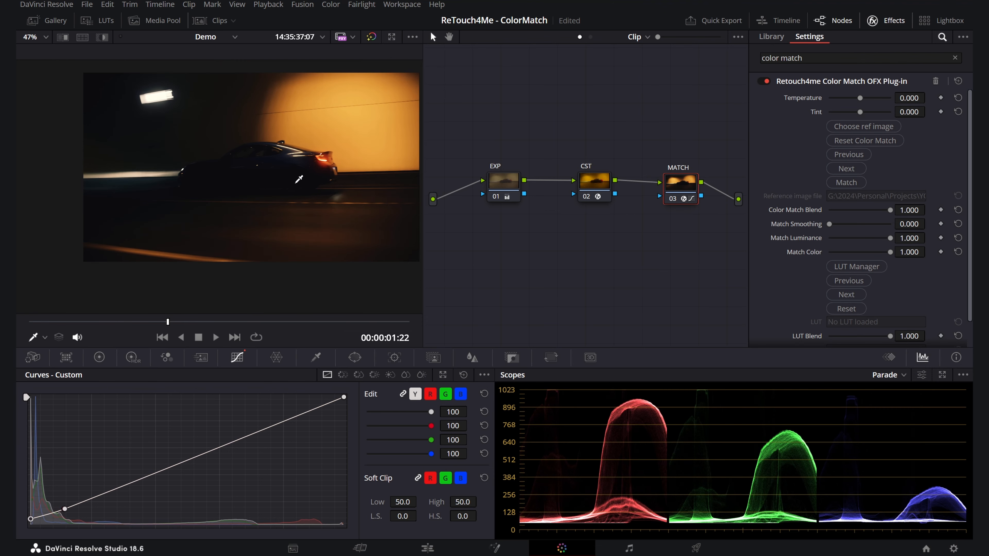
# Step: On the EXP node, set Shadows to 35 and Highlights to -37, and check the car clip at 00:00:03:12
pyautogui.click(497, 187)
pyautogui.click(98, 323)
pyautogui.moveTo(100, 330); pyautogui.dragTo(282, 331)
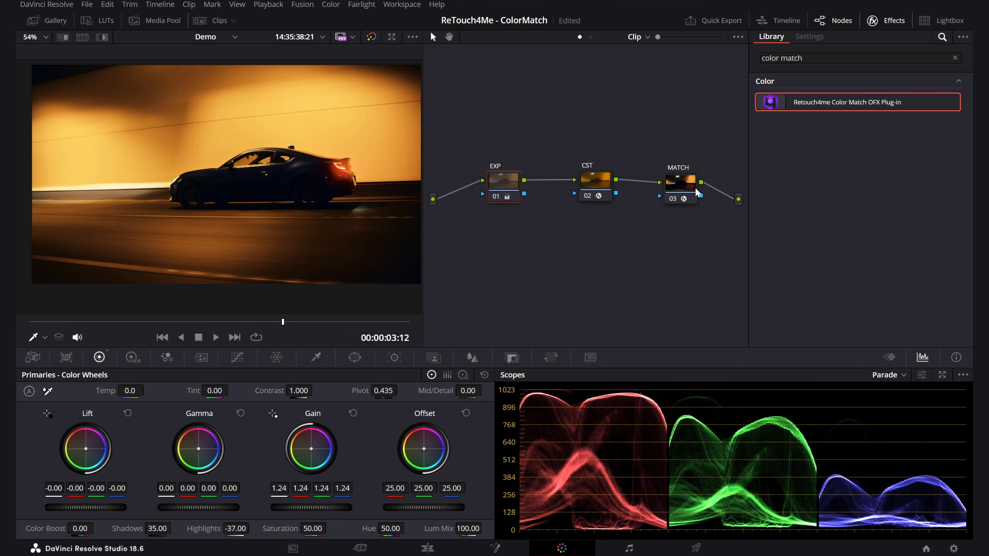
# Step: Try varying the Color Match Blend on the MATCH node, returning it to 1.000
pyautogui.click(680, 192)
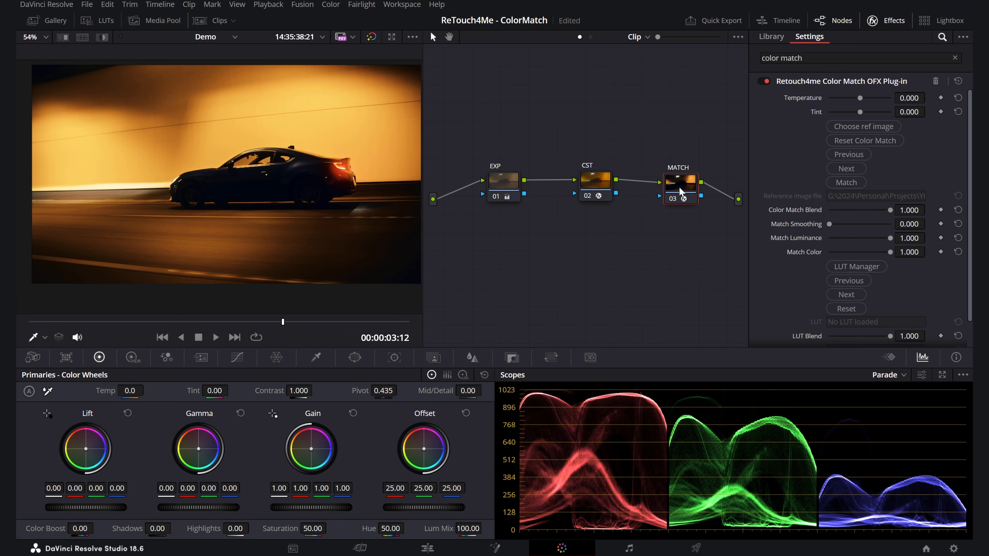
pyautogui.moveTo(890, 210)
pyautogui.mouseDown()
pyautogui.moveTo(807, 214)
pyautogui.moveTo(909, 221)
pyautogui.moveTo(802, 210)
pyautogui.moveTo(912, 213)
pyautogui.moveTo(868, 217)
pyautogui.moveTo(903, 218)
pyautogui.mouseUp()
pyautogui.click(503, 179)
pyautogui.click(675, 185)
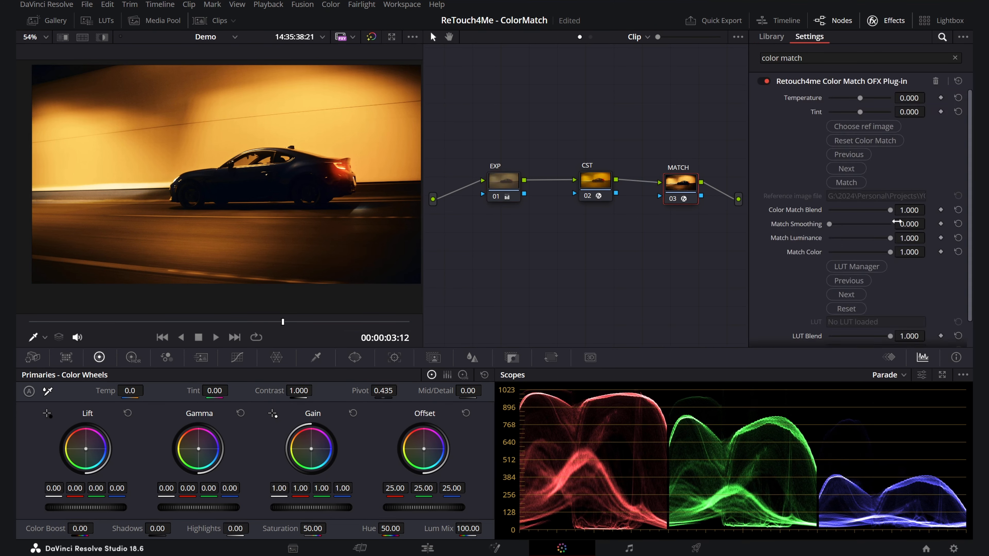
# Step: Try different Match Smoothing, Match Luminance and Match Color amounts, returning smoothing to 0.000 and the other two to 1.000
pyautogui.moveTo(835, 222)
pyautogui.mouseDown()
pyautogui.moveTo(905, 227)
pyautogui.moveTo(824, 230)
pyautogui.mouseUp()
pyautogui.moveTo(887, 239); pyautogui.dragTo(700, 256)
pyautogui.moveTo(830, 239); pyautogui.dragTo(882, 238)
pyautogui.moveTo(890, 240); pyautogui.dragTo(804, 265)
pyautogui.moveTo(886, 238); pyautogui.dragTo(912, 238)
pyautogui.moveTo(833, 254); pyautogui.dragTo(902, 251)
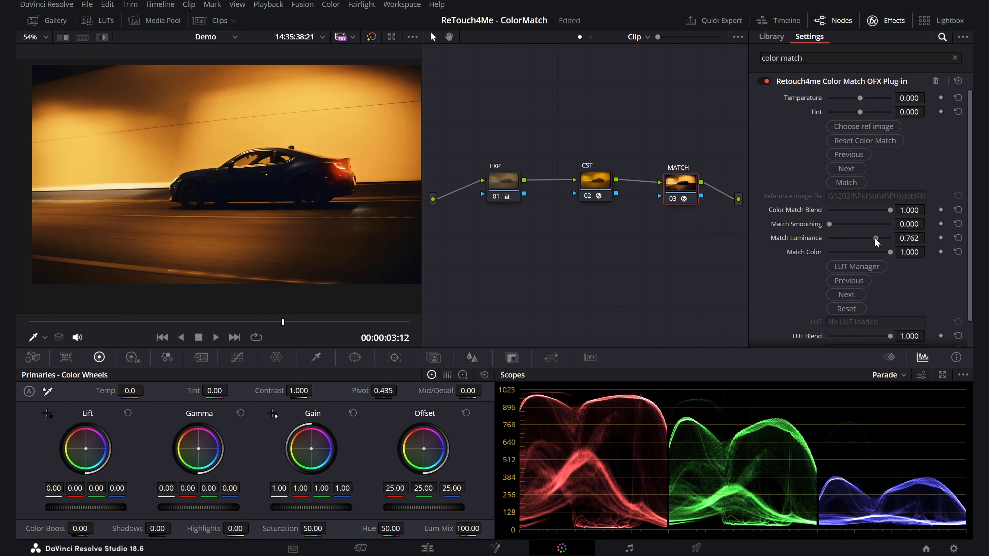
pyautogui.scroll(-2, 802, 201)
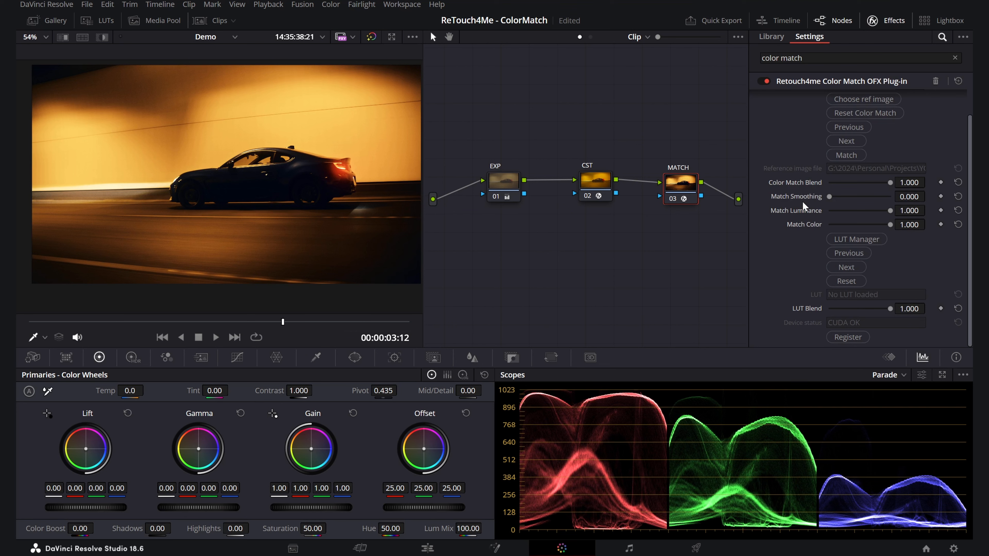
pyautogui.scroll(3, 364, 190)
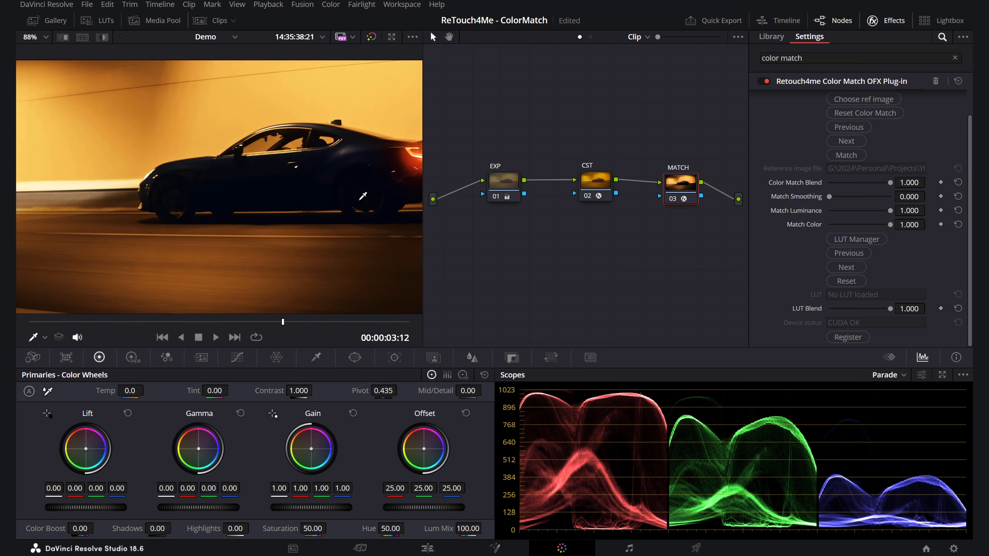
pyautogui.scroll(-4, 364, 189)
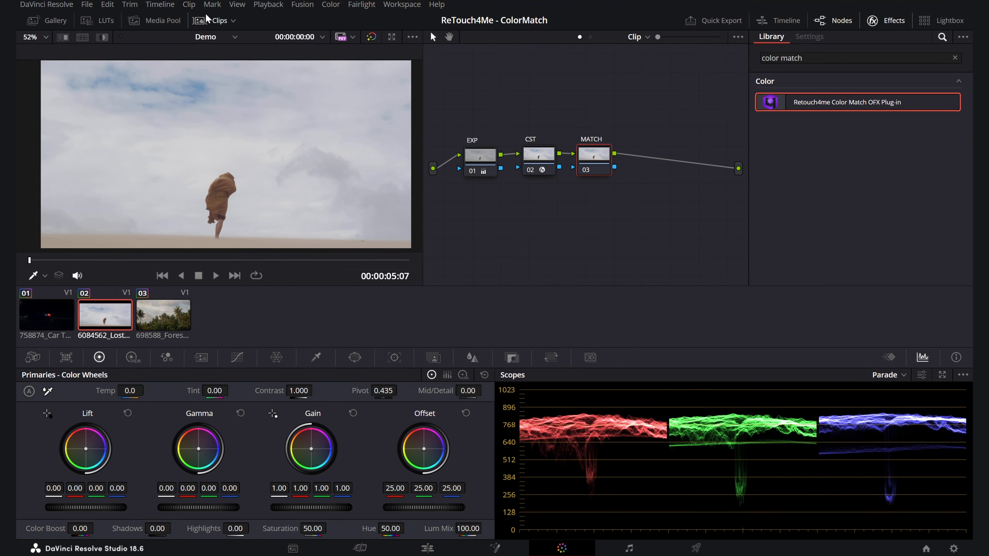
# Step: Apply the Retouch4me Color Match plug-in to the desert clip's MATCH node with Dune_2021_032 as the reference image
pyautogui.click(209, 16)
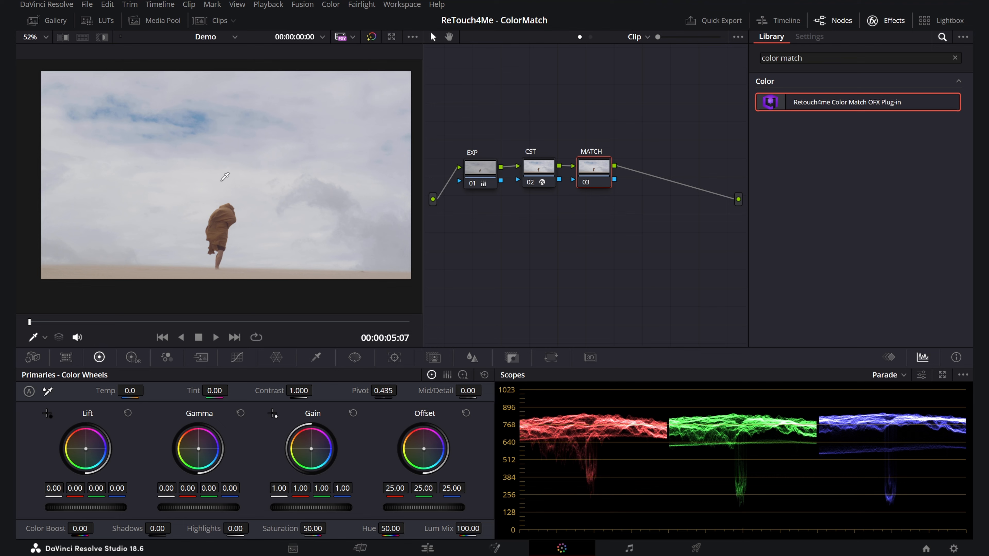
pyautogui.moveTo(844, 97); pyautogui.dragTo(595, 171)
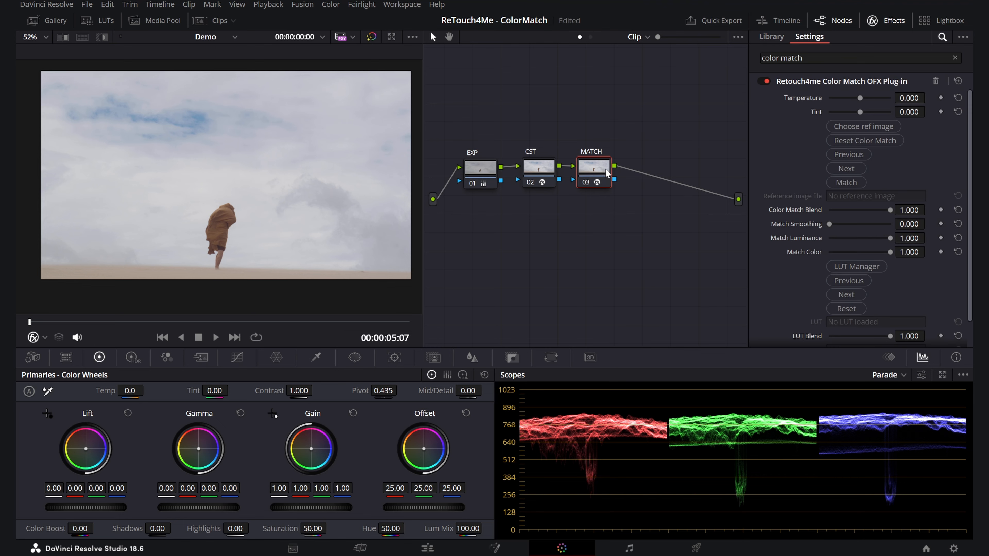
pyautogui.click(869, 123)
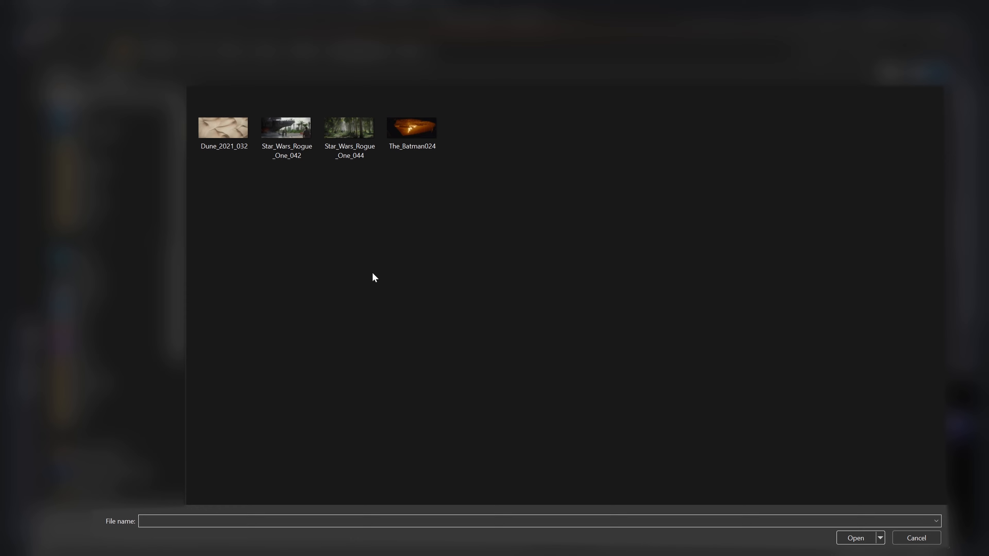
pyautogui.click(219, 143)
pyautogui.click(852, 537)
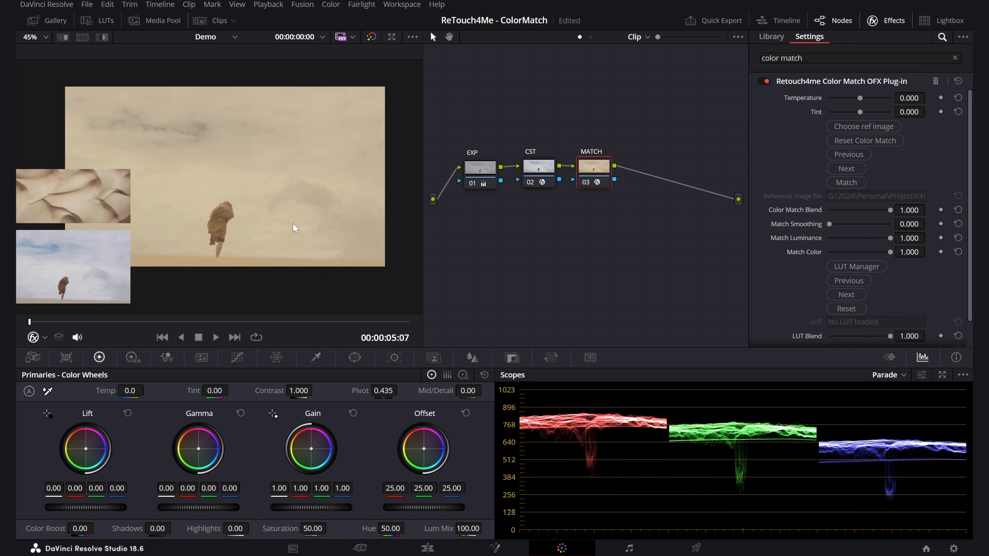
# Step: Compare the matched desert shot with the Dune reference and the original image up close
pyautogui.scroll(-1, 257, 218)
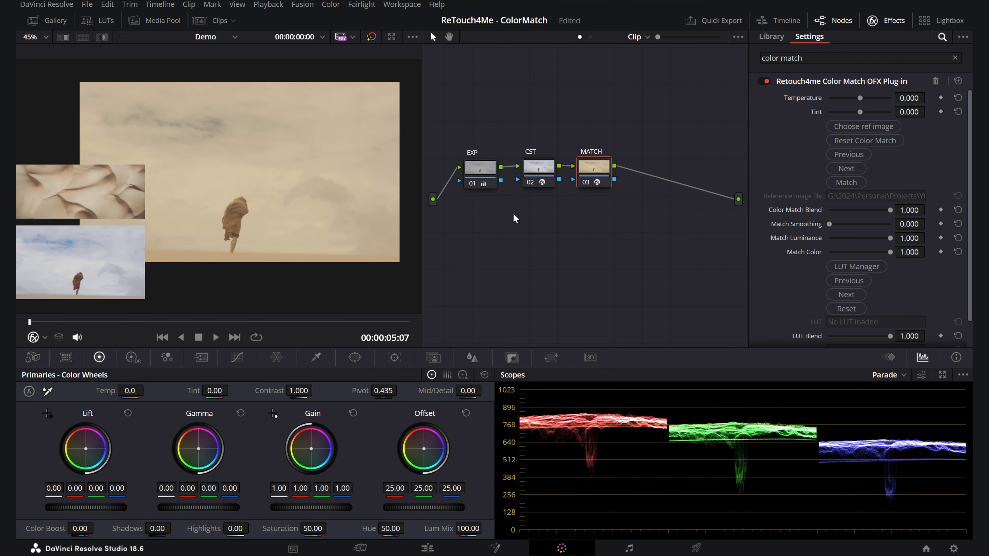
pyautogui.scroll(2, 181, 167)
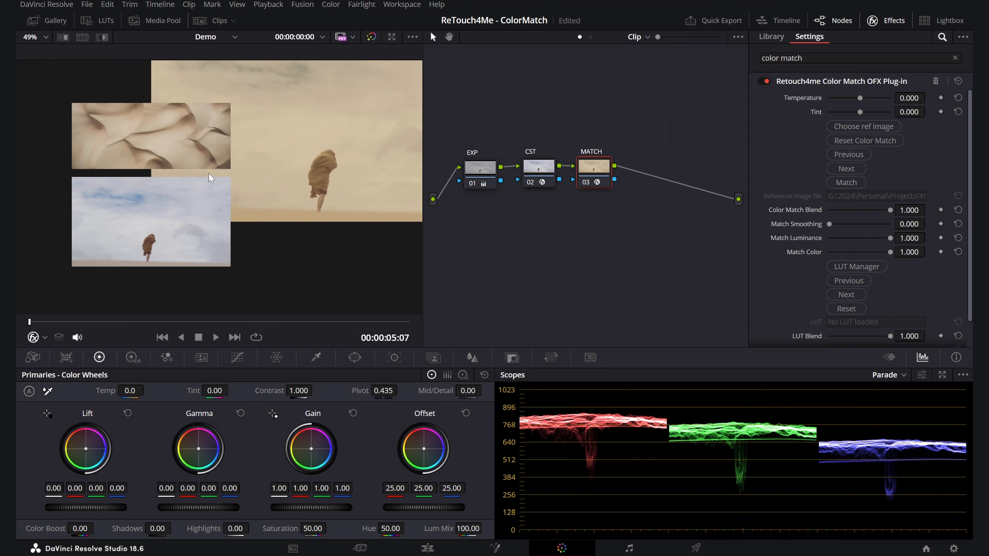
pyautogui.scroll(2, 181, 168)
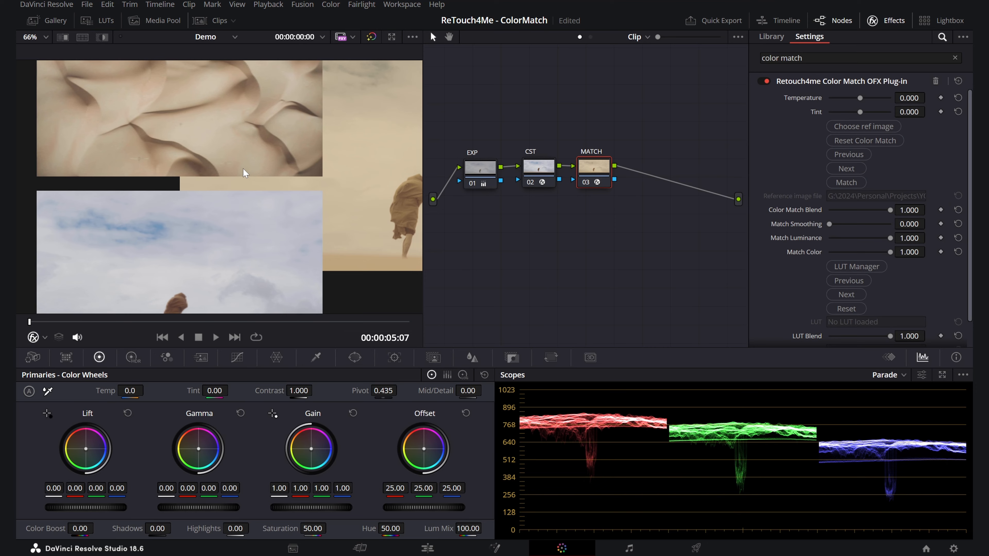
pyautogui.scroll(-2, 245, 210)
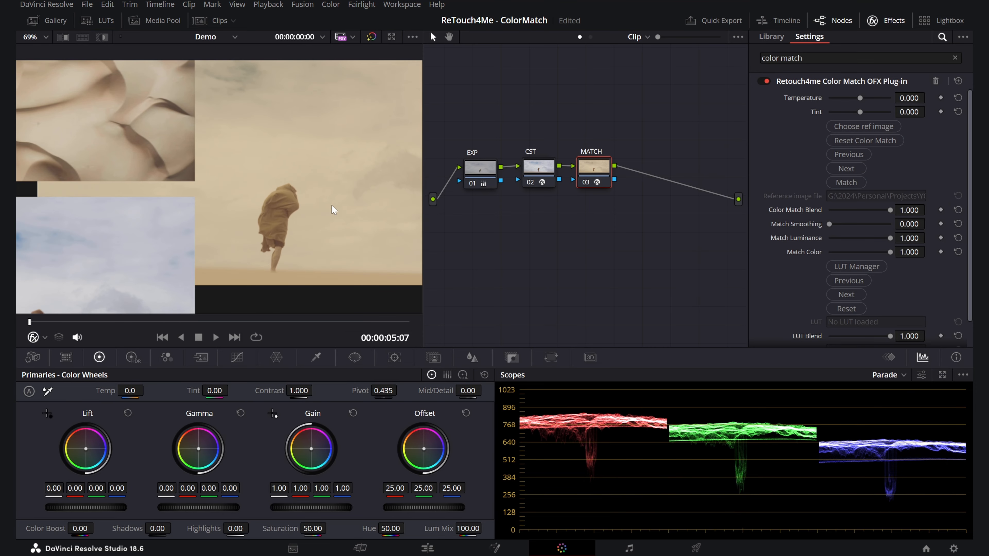
pyautogui.scroll(1, 289, 198)
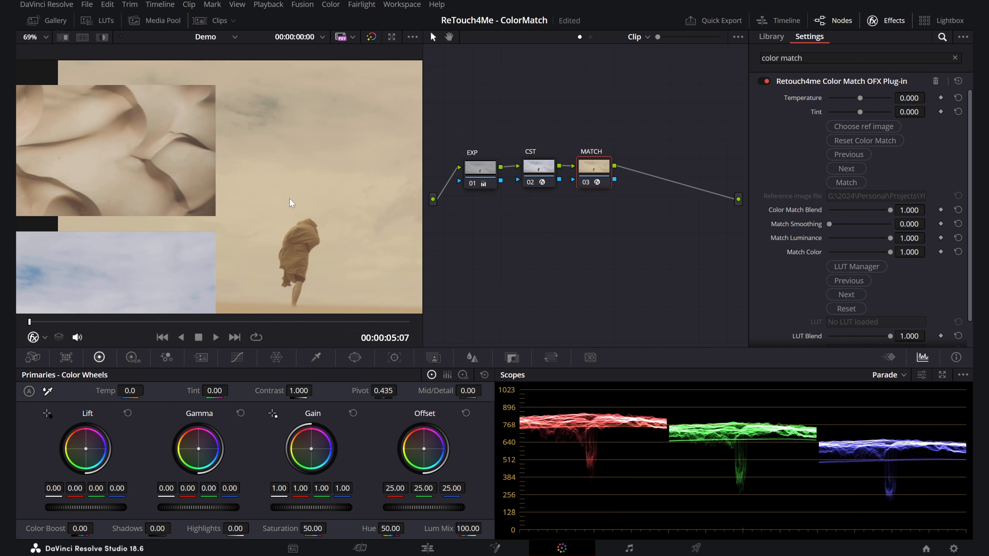
# Step: Toggle the MATCH node off and on repeatedly to compare the desert shot before and after the color match
pyautogui.scroll(-2, 271, 156)
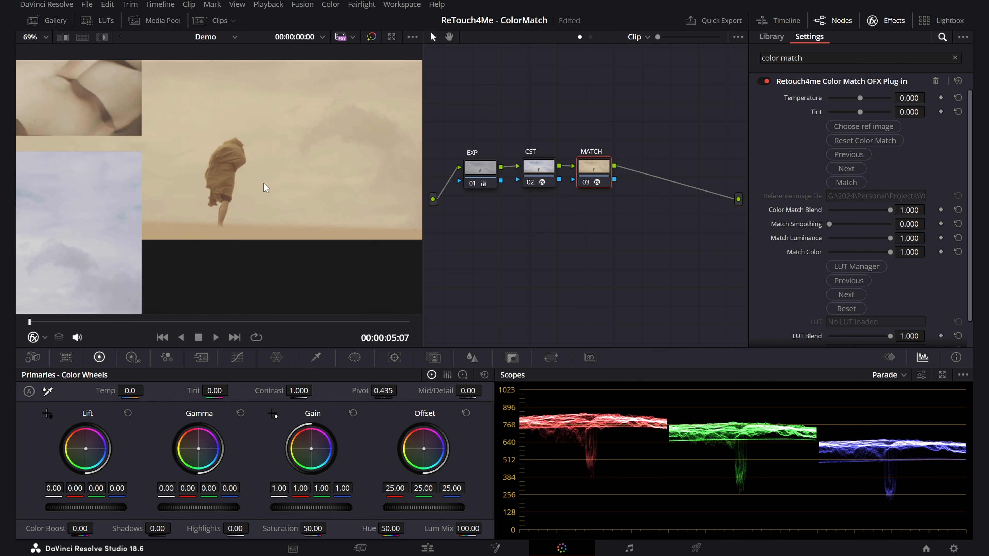
pyautogui.scroll(-1, 216, 180)
pyautogui.hotkey('ctrl', 'd')
pyautogui.hotkey('ctrl', 'd')
pyautogui.hotkey('ctrl', 'd')
pyautogui.hotkey('ctrl', 'd')
pyautogui.hotkey('ctrl', 'd')
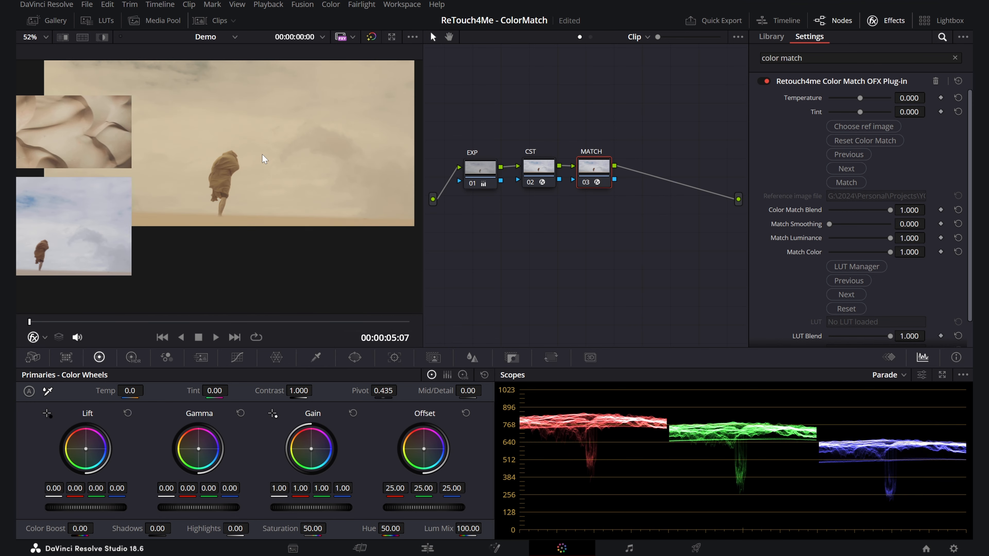
pyautogui.hotkey('ctrl', 'd')
pyautogui.scroll(1, 257, 156)
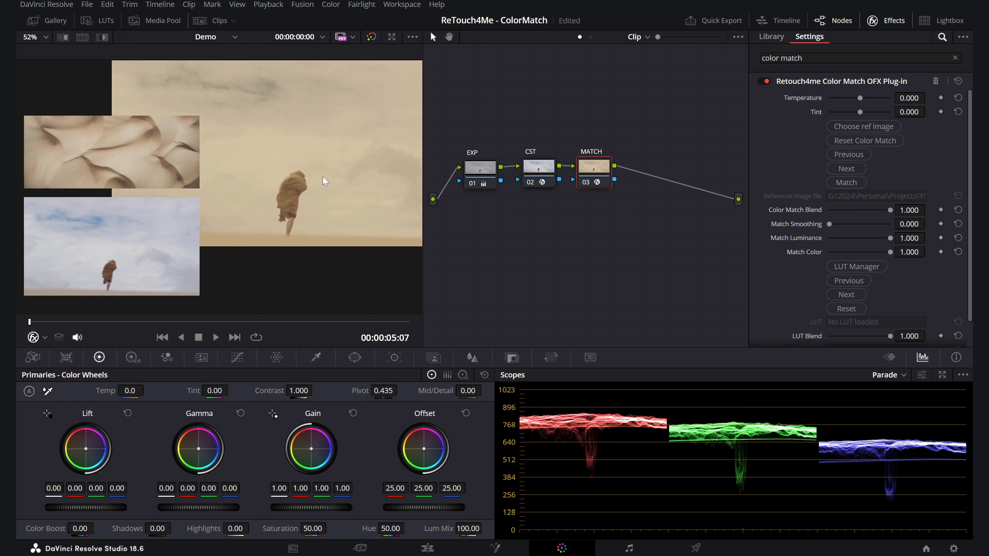
pyautogui.hotkey('ctrl', 'd')
pyautogui.hotkey('ctrl', 'd')
pyautogui.hotkey('ctrl', 'd')
pyautogui.hotkey('ctrl', 'd')
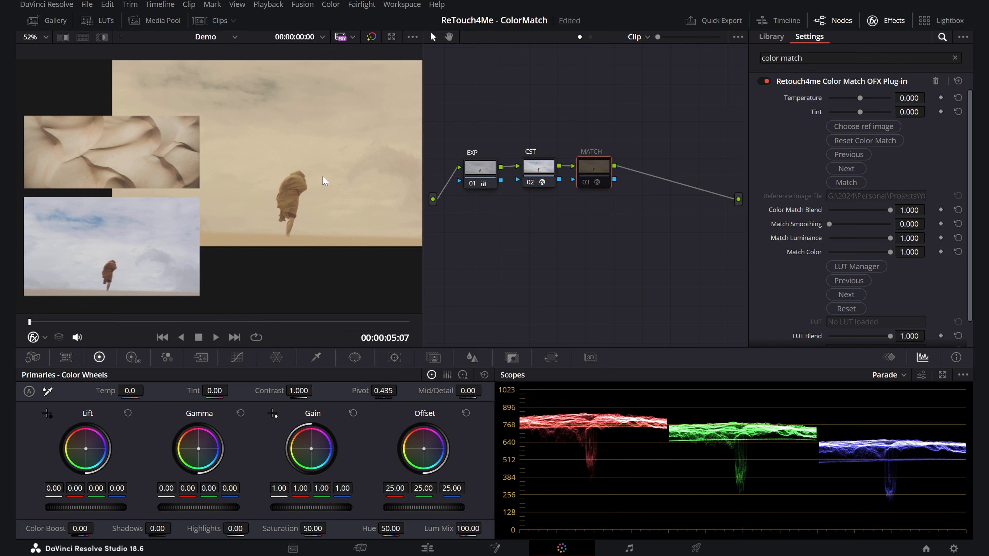
pyautogui.hotkey('ctrl', 'd')
pyautogui.hotkey('ctrl', 'd')
pyautogui.hotkey('ctrl', 'd')
pyautogui.hotkey('ctrl', 'd')
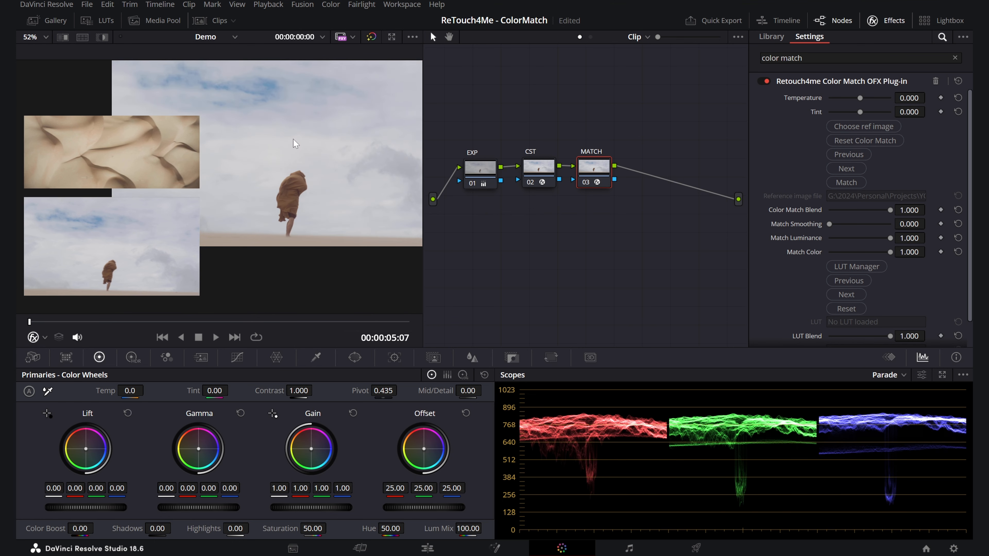
# Step: Move to 00:00:09:06 in the desert clip and examine the matched sky up close, with and without the overlaid reference
pyautogui.moveTo(35, 324); pyautogui.dragTo(321, 321)
pyautogui.scroll(3, 230, 91)
pyautogui.moveTo(230, 91); pyautogui.dragTo(236, 191)
pyautogui.moveTo(317, 324); pyautogui.dragTo(284, 324)
pyautogui.moveTo(54, 242); pyautogui.dragTo(167, 172)
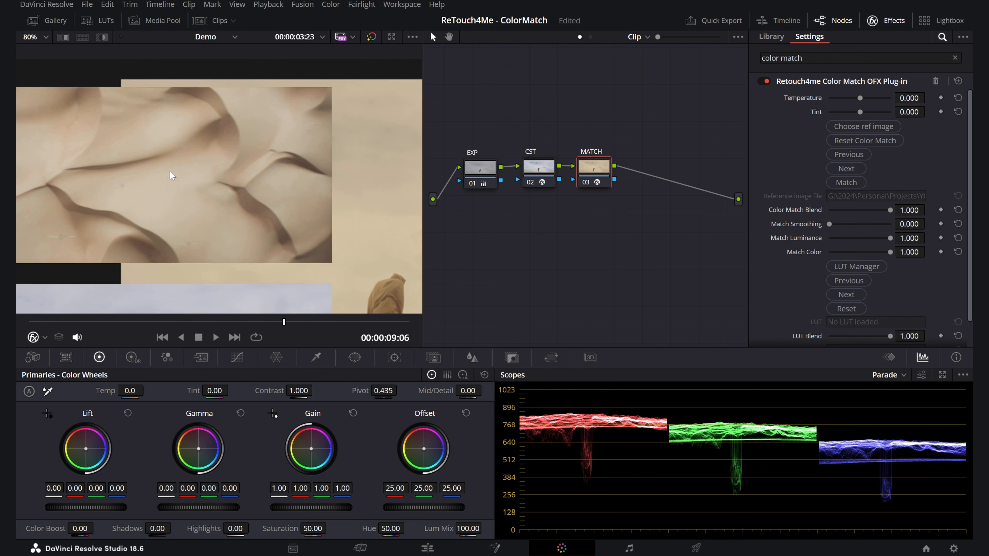
pyautogui.click(548, 183)
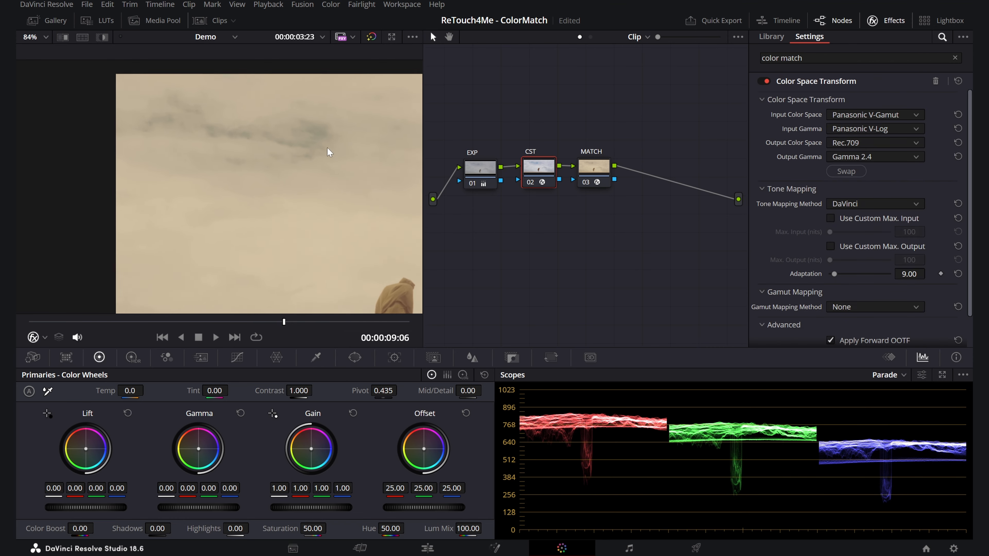
pyautogui.scroll(3, 123, 163)
pyautogui.moveTo(123, 164); pyautogui.dragTo(258, 171)
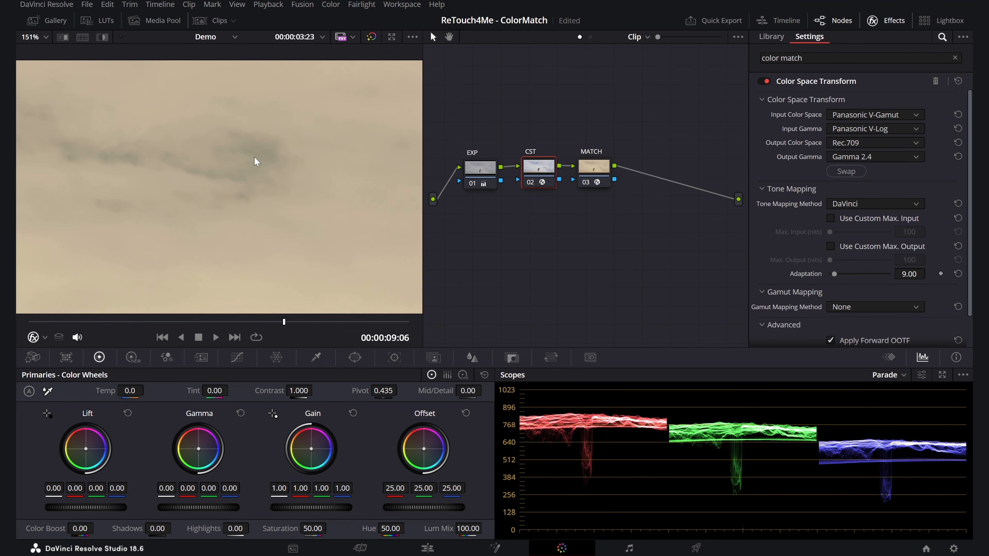
pyautogui.click(594, 170)
pyautogui.scroll(-6, 234, 166)
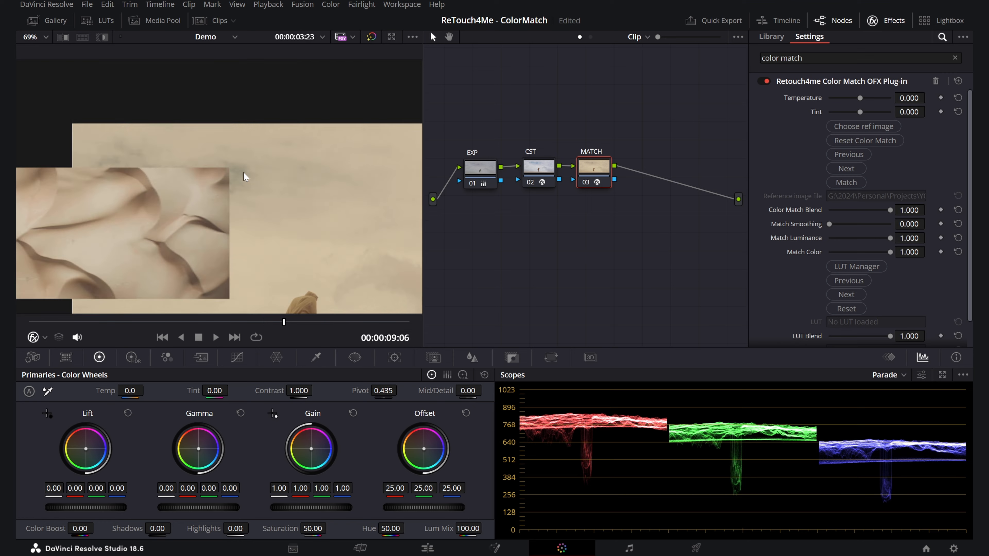
# Step: Compare the colors of the matched desert frame with the overlaid Dune reference and original image
pyautogui.moveTo(260, 223); pyautogui.dragTo(272, 92)
pyautogui.scroll(2, 235, 143)
pyautogui.scroll(-4, 268, 117)
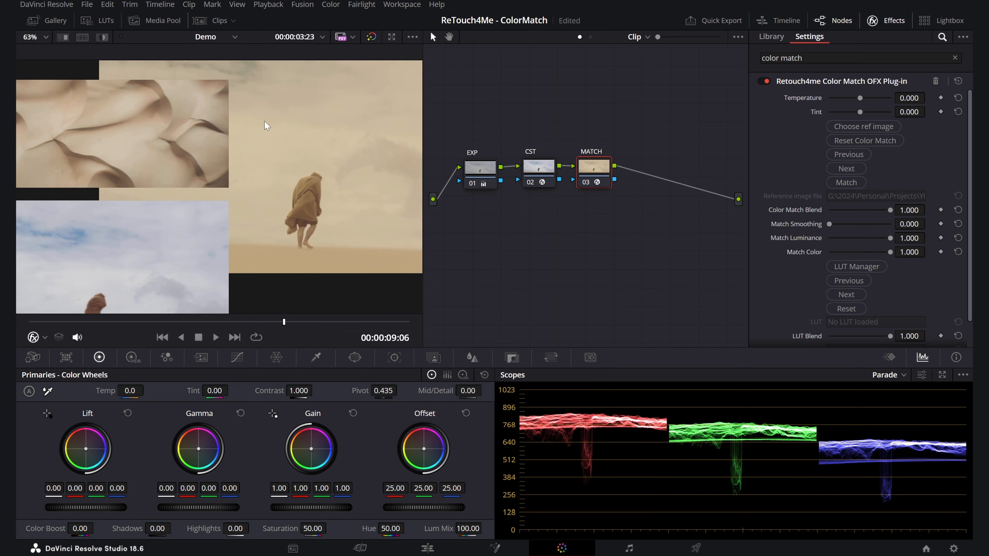
pyautogui.scroll(3, 237, 147)
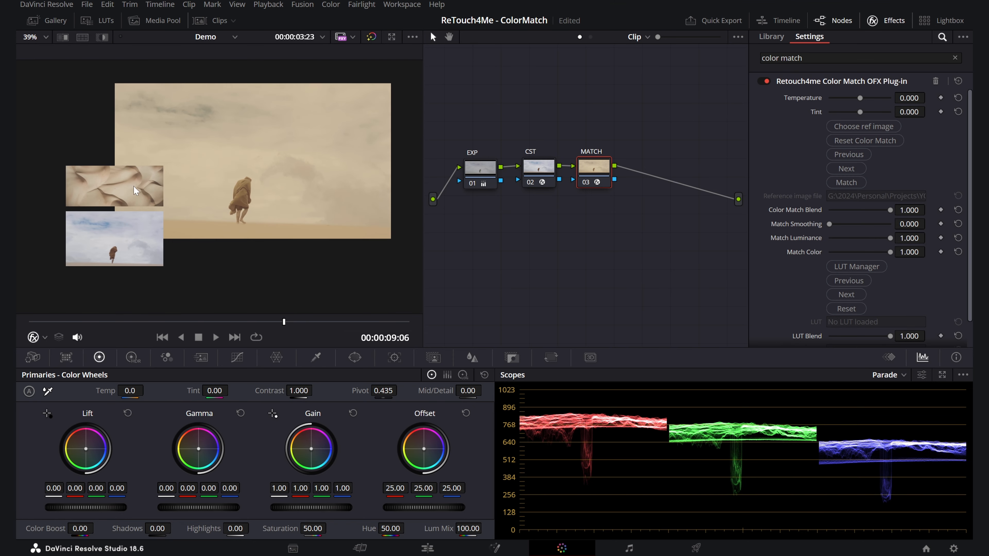
pyautogui.moveTo(108, 183); pyautogui.dragTo(264, 171)
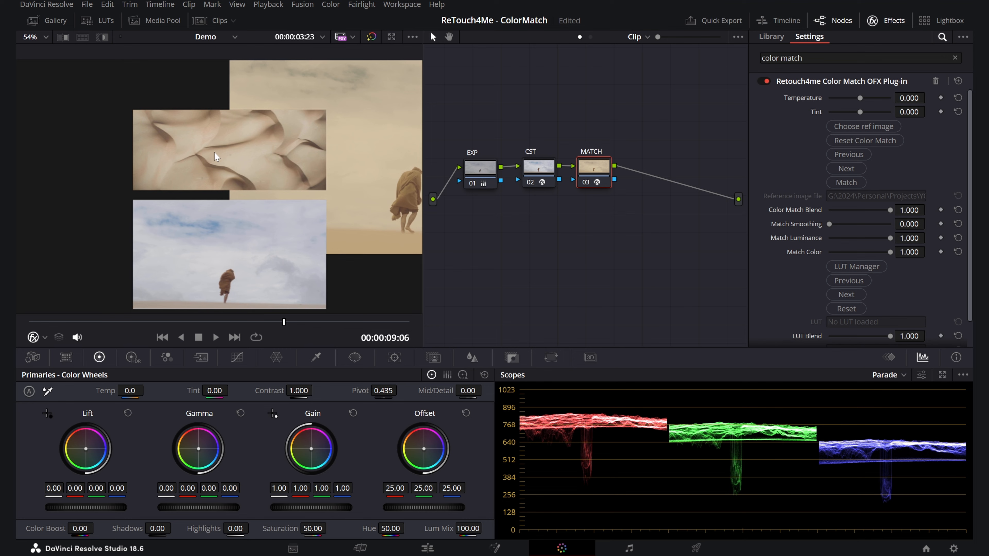
pyautogui.scroll(2, 258, 155)
pyautogui.moveTo(251, 123); pyautogui.dragTo(204, 192)
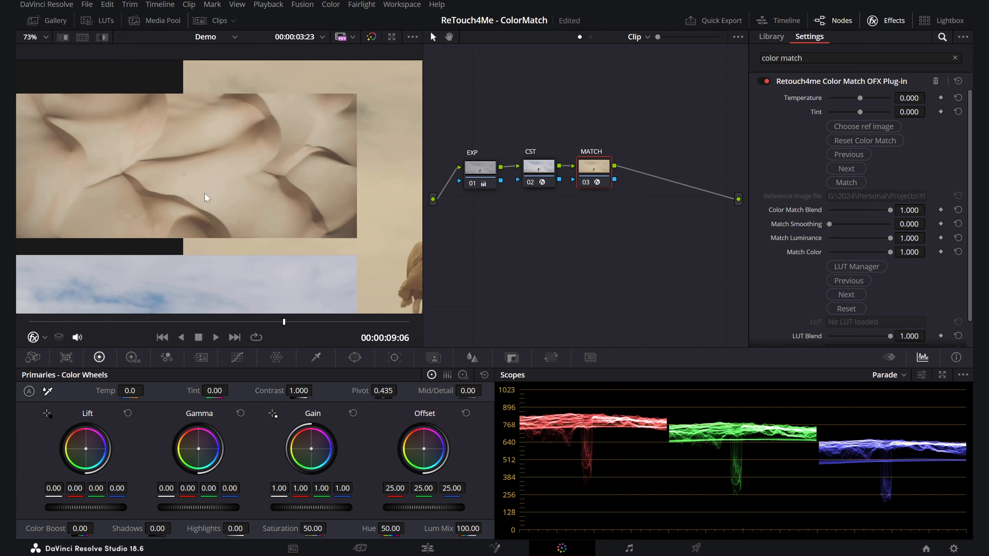
pyautogui.scroll(-4, 209, 195)
pyautogui.scroll(1, 285, 213)
pyautogui.moveTo(286, 213); pyautogui.dragTo(166, 150)
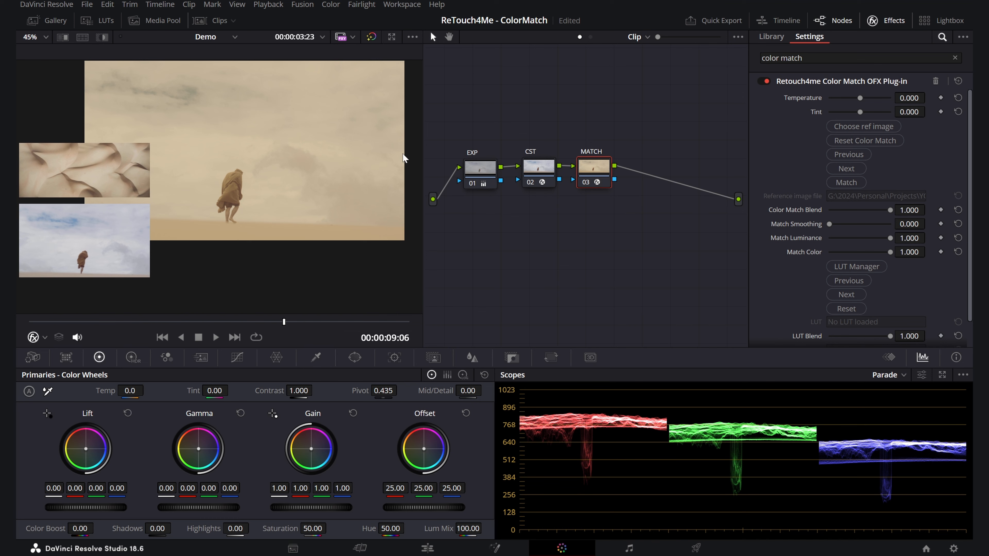
# Step: Increase the desert shot's contrast on the EXP node with Lift -0.18, Gamma -0.07 and Gain 1.28
pyautogui.click(480, 172)
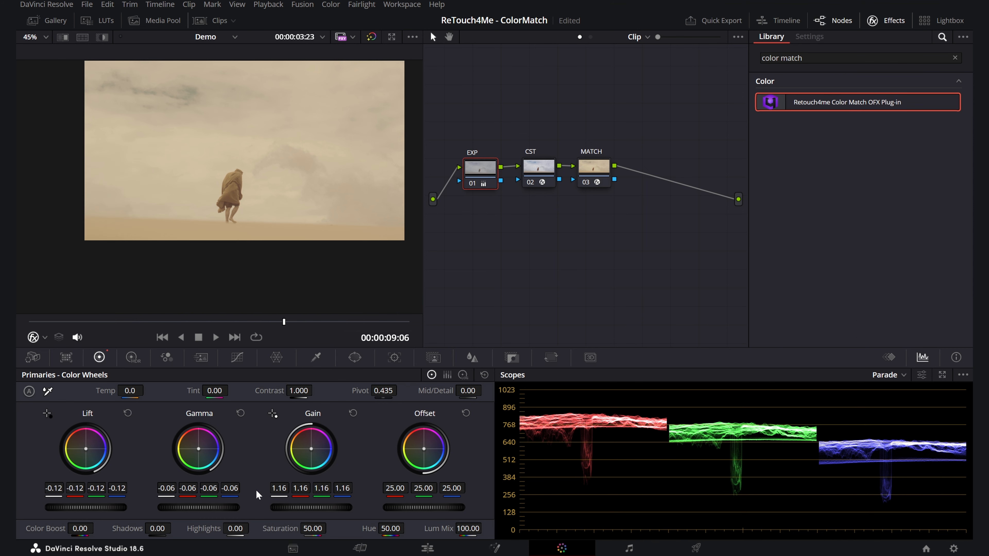
pyautogui.moveTo(125, 508); pyautogui.dragTo(108, 507)
pyautogui.moveTo(315, 509); pyautogui.dragTo(321, 508)
pyautogui.moveTo(199, 508); pyautogui.dragTo(195, 508)
pyautogui.moveTo(94, 506); pyautogui.dragTo(86, 507)
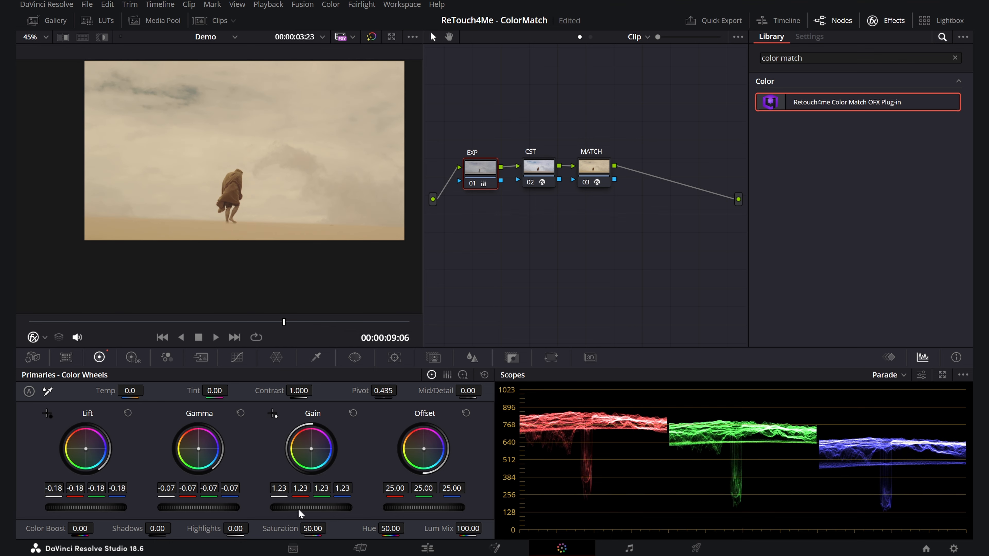
pyautogui.moveTo(298, 509); pyautogui.dragTo(312, 508)
pyautogui.scroll(-2, 306, 212)
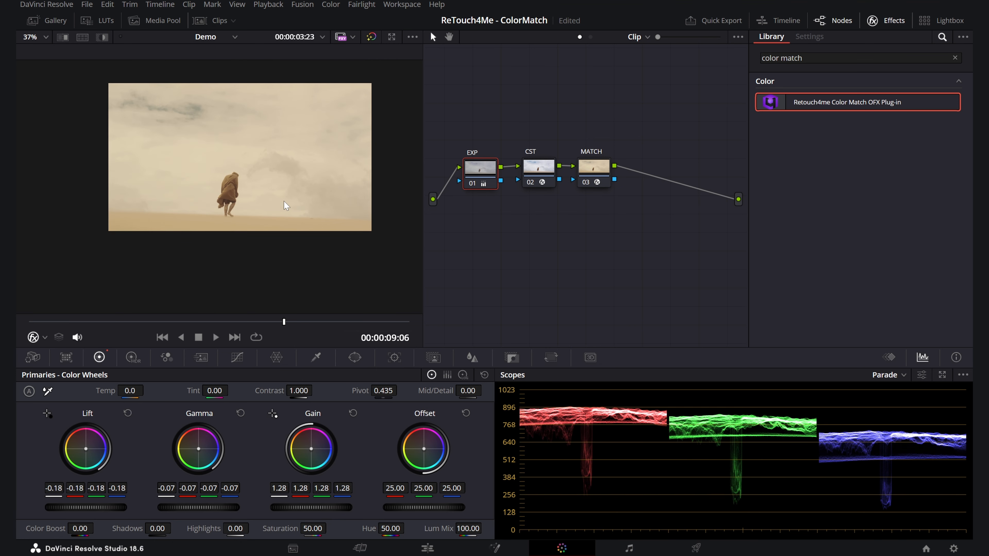
# Step: Compare the contrast-adjusted desert shot with the MATCH node switched off and on
pyautogui.scroll(1, 283, 202)
pyautogui.click(598, 172)
pyautogui.hotkey('ctrl', 'd')
pyautogui.hotkey('ctrl', 'd')
pyautogui.hotkey('ctrl', 'd')
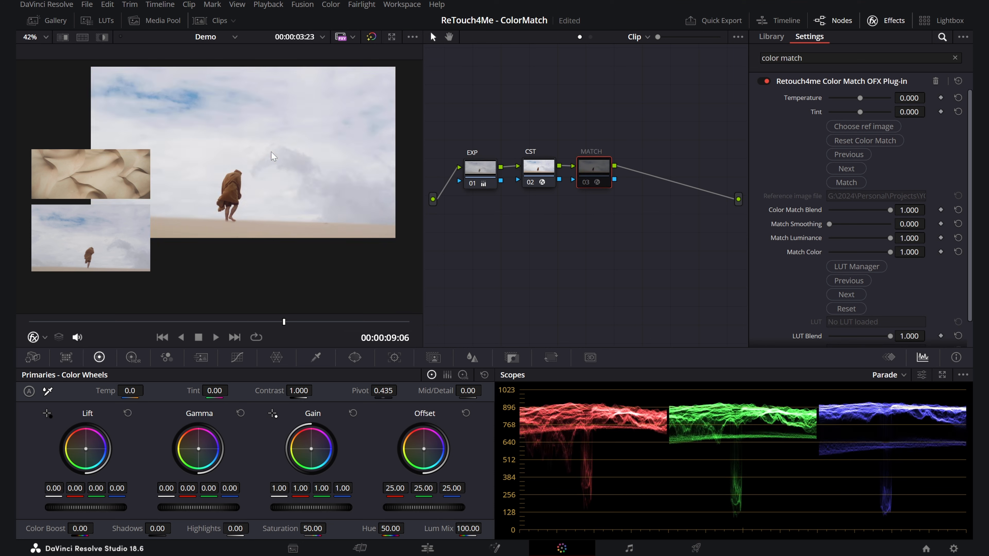
pyautogui.hotkey('ctrl', 'd')
pyautogui.hotkey('ctrl', 'd')
pyautogui.hotkey('ctrl', 'd')
pyautogui.hotkey('ctrl', 'd')
pyautogui.hotkey('ctrl', 'd')
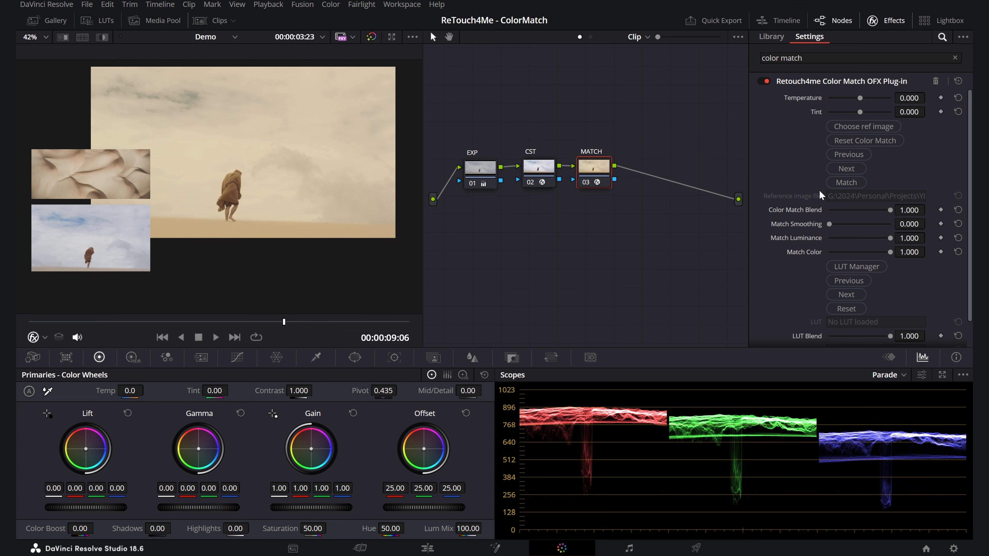
# Step: Reduce the Color Match Blend on the desert clip's MATCH node to 0.514
pyautogui.scroll(-2, 820, 196)
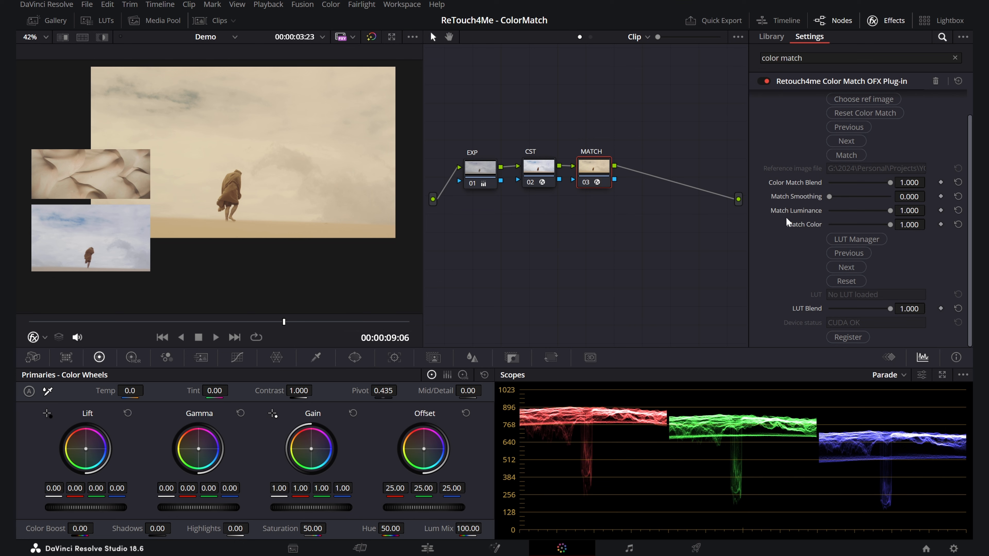
pyautogui.scroll(2, 787, 223)
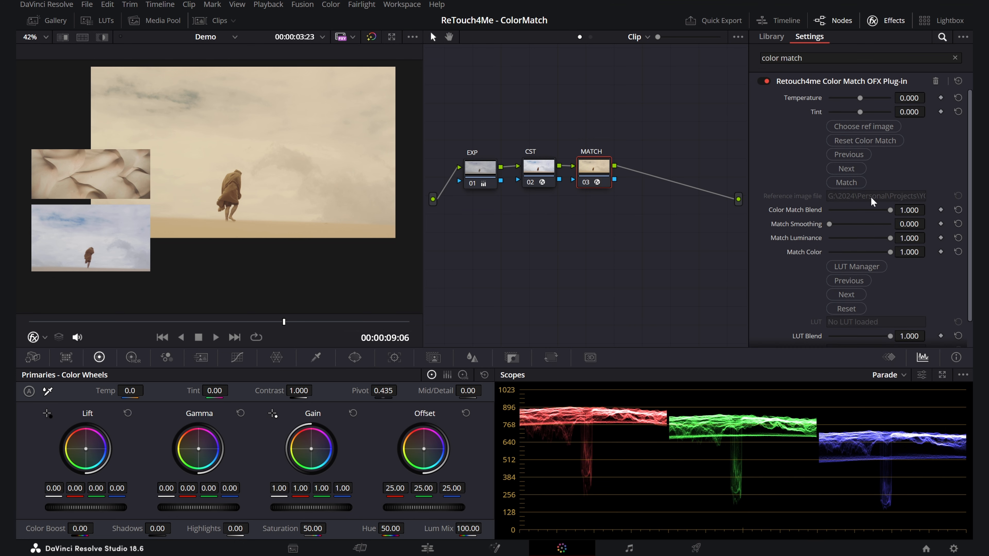
pyautogui.moveTo(892, 211); pyautogui.dragTo(862, 222)
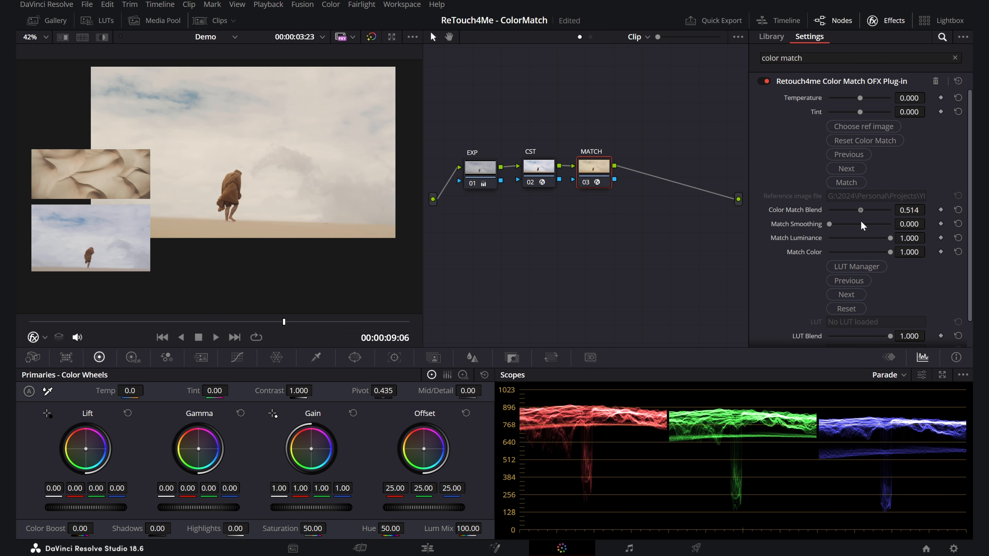
pyautogui.scroll(2, 248, 180)
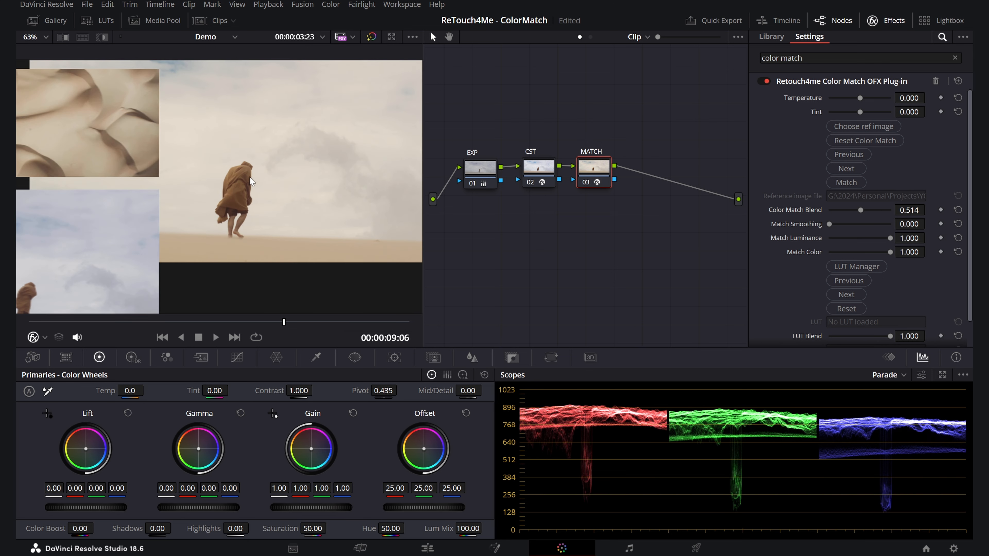
pyautogui.scroll(-1, 248, 181)
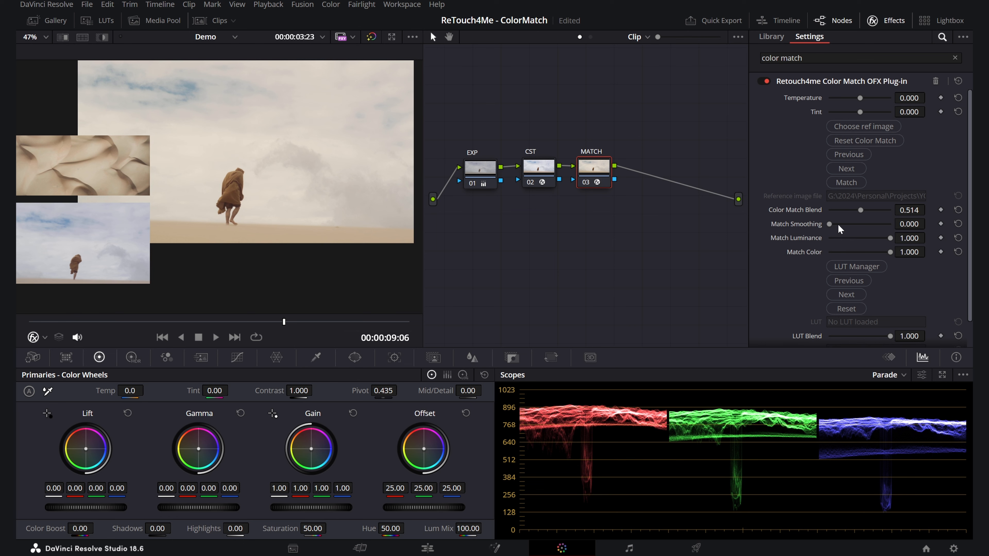
# Step: Try different Match Smoothing, Match Color and Temperature amounts on the MATCH node, and undo these changes
pyautogui.moveTo(831, 225)
pyautogui.mouseDown()
pyautogui.moveTo(895, 226)
pyautogui.moveTo(827, 223)
pyautogui.mouseUp()
pyautogui.moveTo(817, 256); pyautogui.dragTo(872, 254)
pyautogui.moveTo(860, 98); pyautogui.dragTo(858, 110)
pyautogui.hotkey('ctrl', 'z')
pyautogui.hotkey('ctrl', 'z')
pyautogui.hotkey('ctrl', 'z')
pyautogui.scroll(-1, 231, 165)
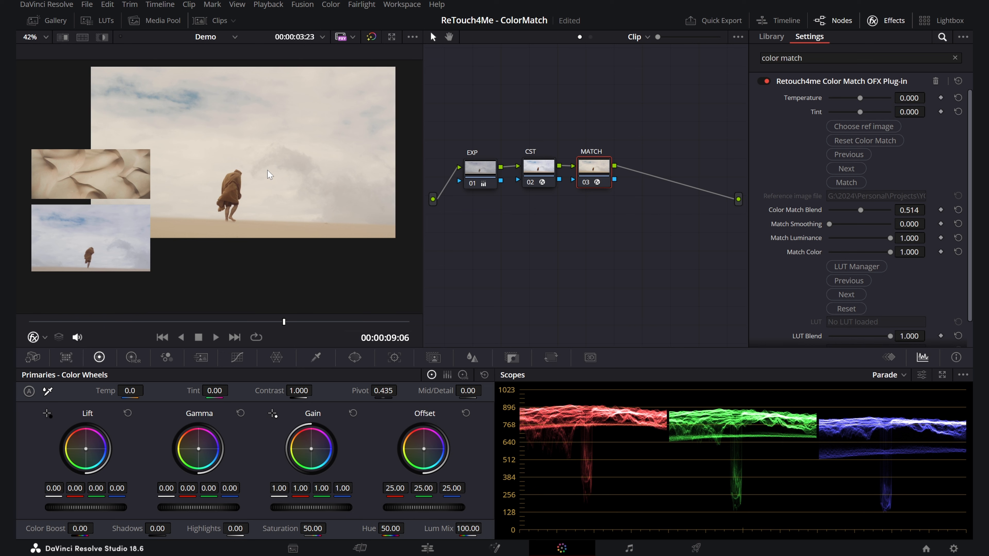
# Step: Toggle the MATCH node off and on to compare the half-blended color match with the unmatched desert shot
pyautogui.hotkey('ctrl', 'd')
pyautogui.hotkey('ctrl', 'd')
pyautogui.hotkey('ctrl', 'd')
pyautogui.hotkey('ctrl', 'd')
pyautogui.hotkey('ctrl', 'd')
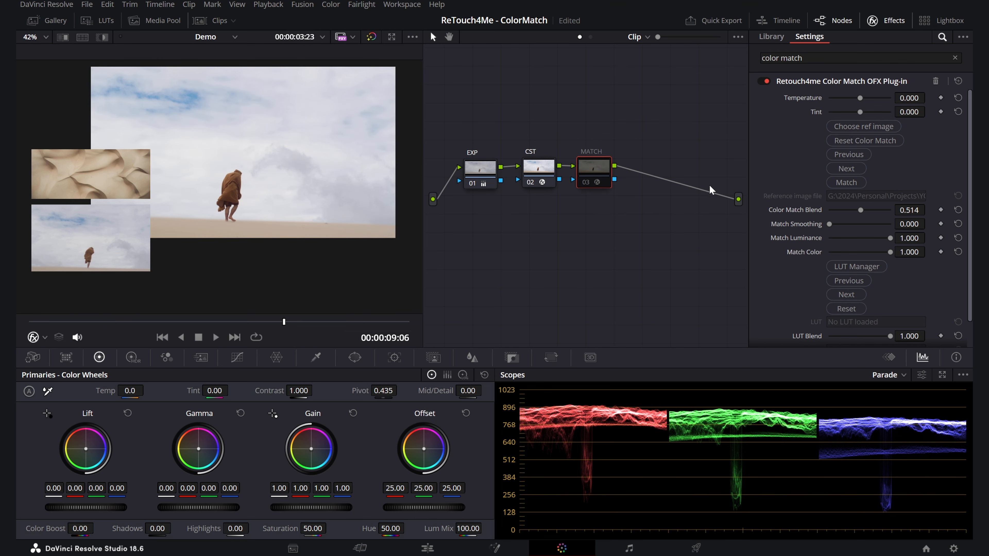
pyautogui.hotkey('ctrl', 'd')
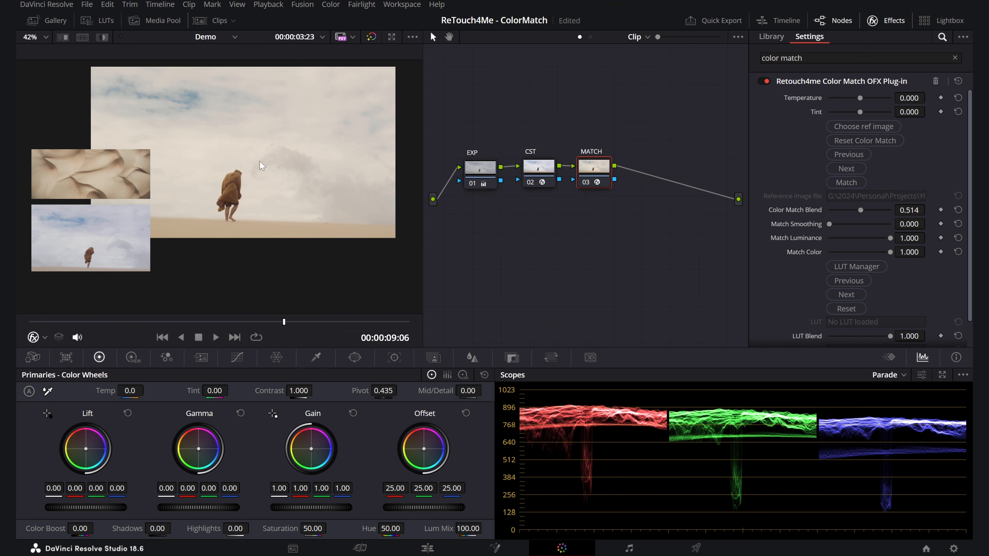
pyautogui.moveTo(327, 175); pyautogui.dragTo(339, 181)
pyautogui.scroll(1, 339, 181)
pyautogui.hotkey('ctrl', 'd')
pyautogui.hotkey('ctrl', 'd')
pyautogui.scroll(-2, 272, 159)
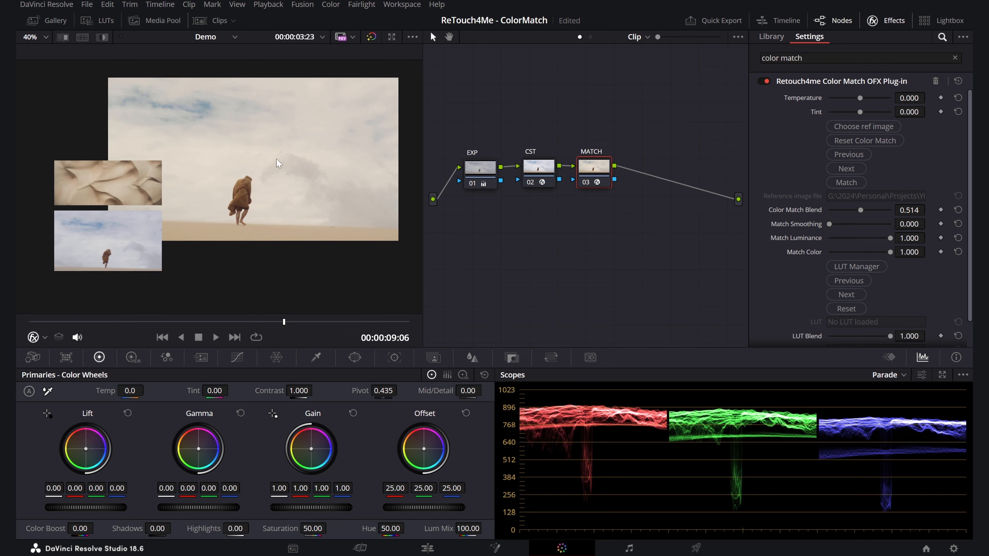
# Step: Switch to clip 03, the palm forest shot, and hide the clip thumbnails to enlarge the viewer
pyautogui.click(214, 24)
pyautogui.click(170, 311)
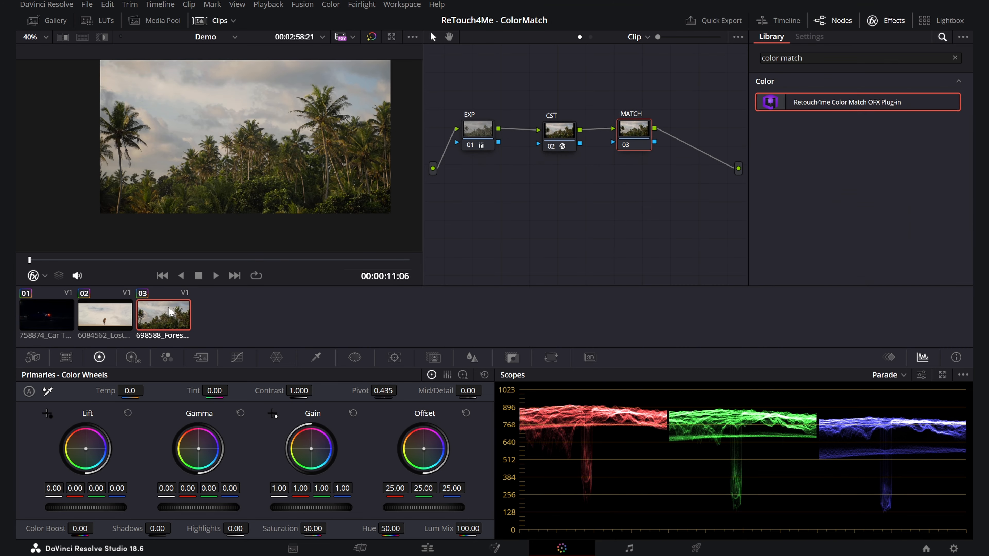
pyautogui.moveTo(299, 138); pyautogui.dragTo(267, 156)
pyautogui.scroll(1, 268, 156)
pyautogui.scroll(-1, 268, 156)
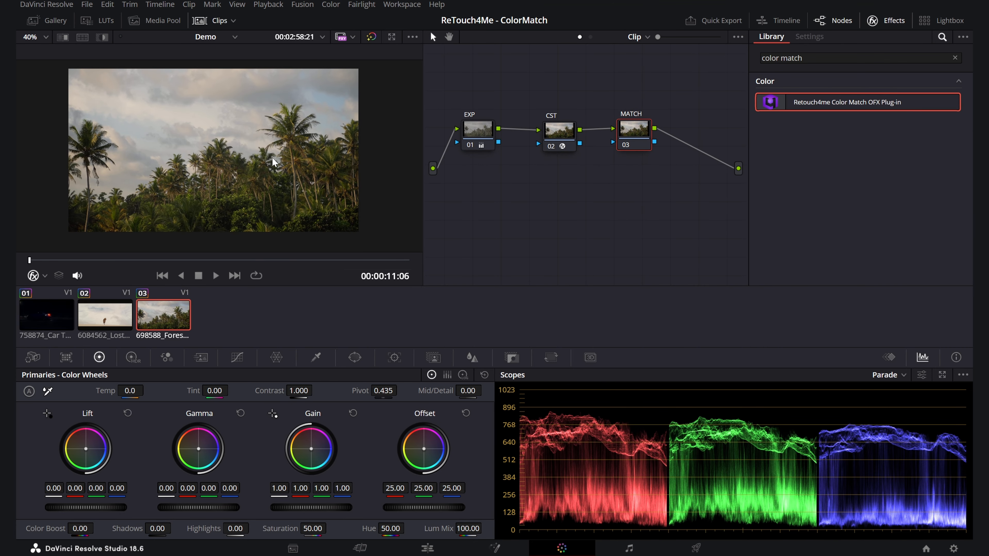
pyautogui.scroll(1, 271, 160)
pyautogui.click(219, 22)
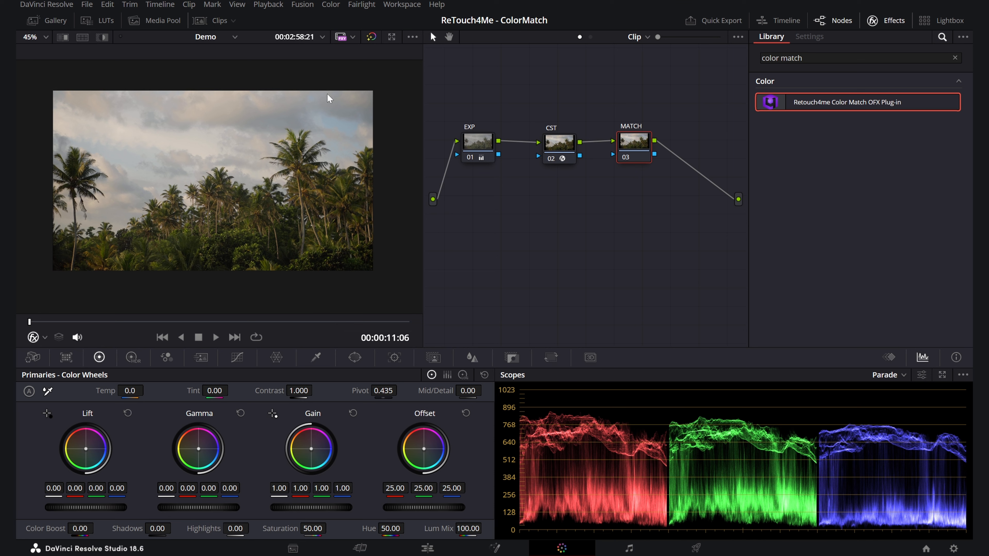
pyautogui.scroll(1, 327, 97)
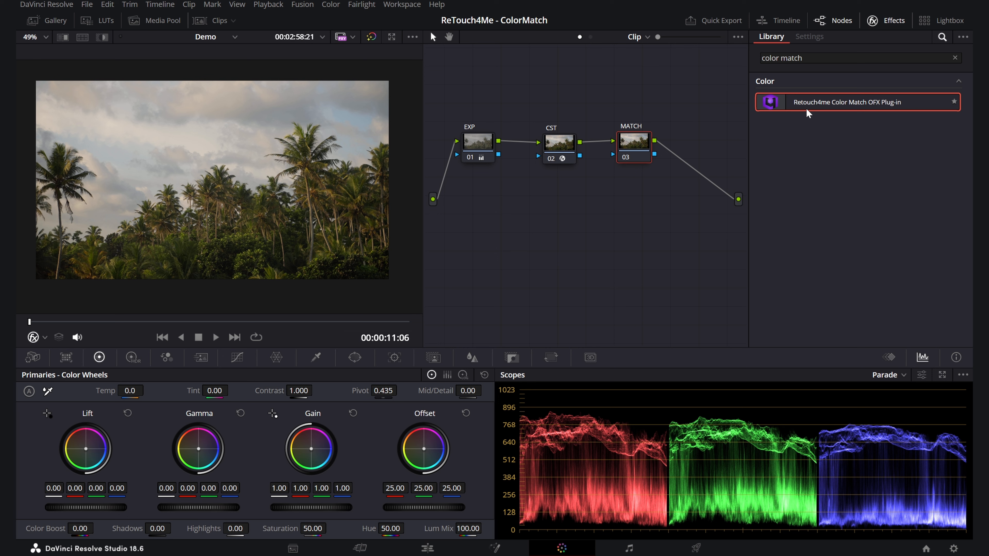
# Step: Apply the Retouch4me Color Match plug-in to the forest clip's MATCH node with Star_Wars_Rogue_One_044 as the reference image
pyautogui.moveTo(807, 105)
pyautogui.mouseDown()
pyautogui.moveTo(714, 111)
pyautogui.moveTo(635, 143)
pyautogui.moveTo(635, 162)
pyautogui.mouseUp()
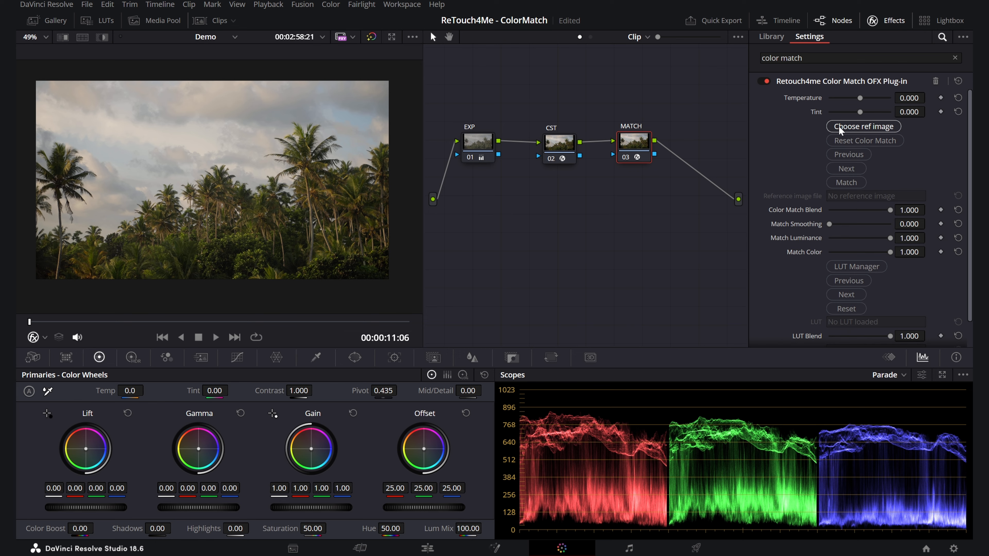
pyautogui.moveTo(68, 326); pyautogui.dragTo(17, 301)
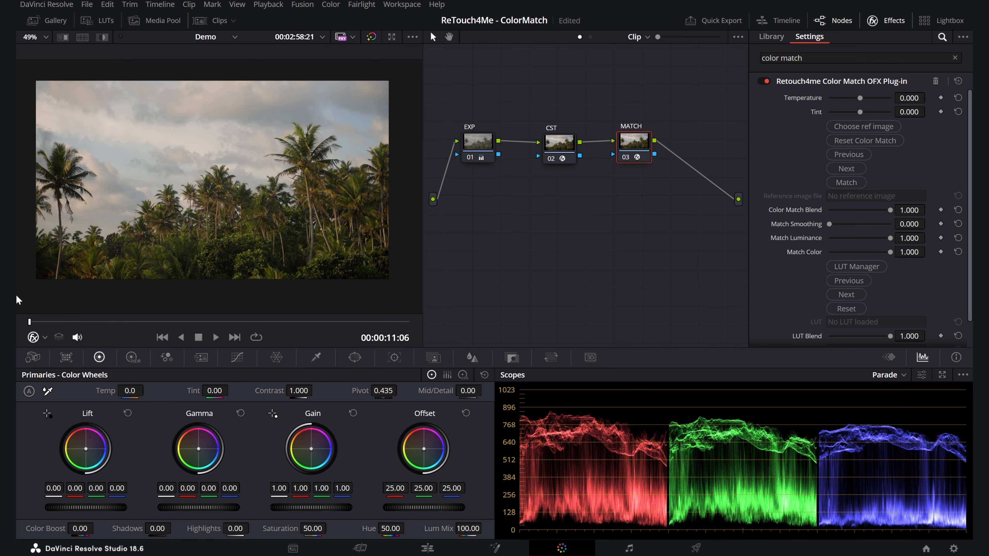
pyautogui.click(877, 126)
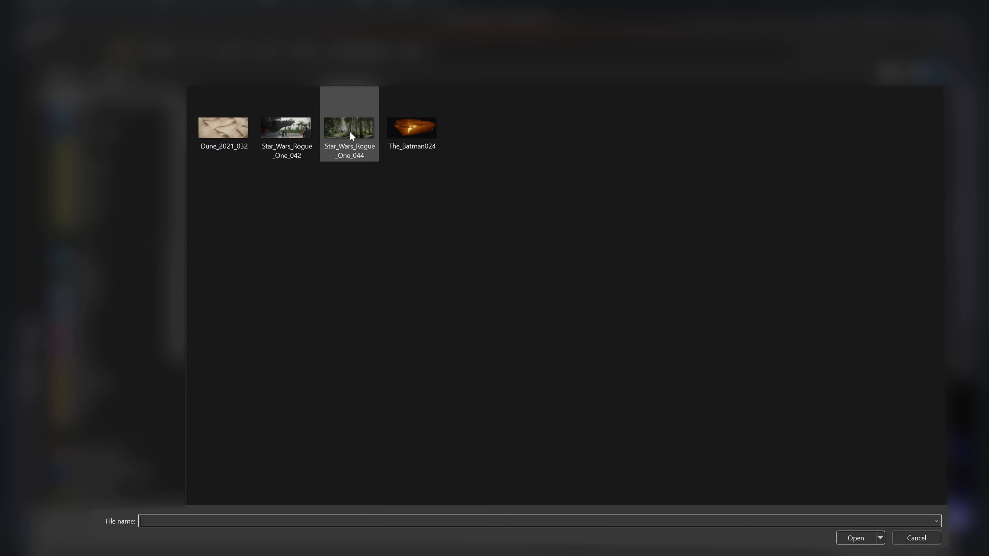
pyautogui.click(348, 141)
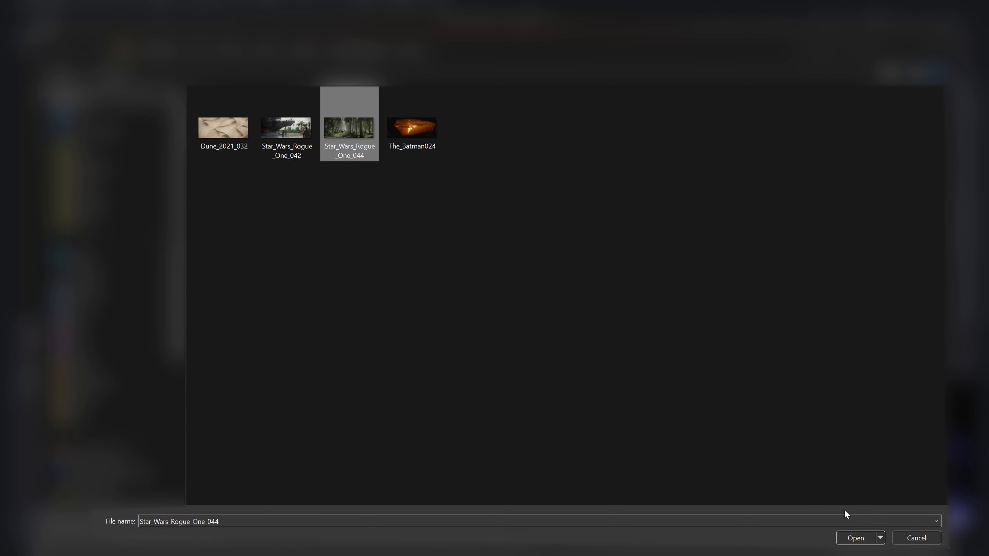
pyautogui.click(855, 538)
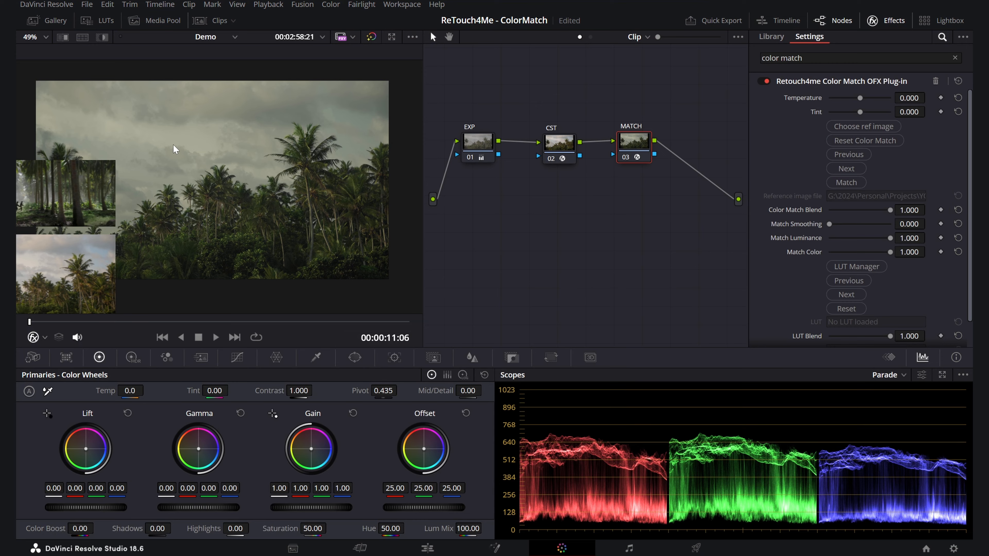
# Step: Examine the matched forest shot up close against the reference still and the original image overlaid in the viewer
pyautogui.scroll(3, 221, 157)
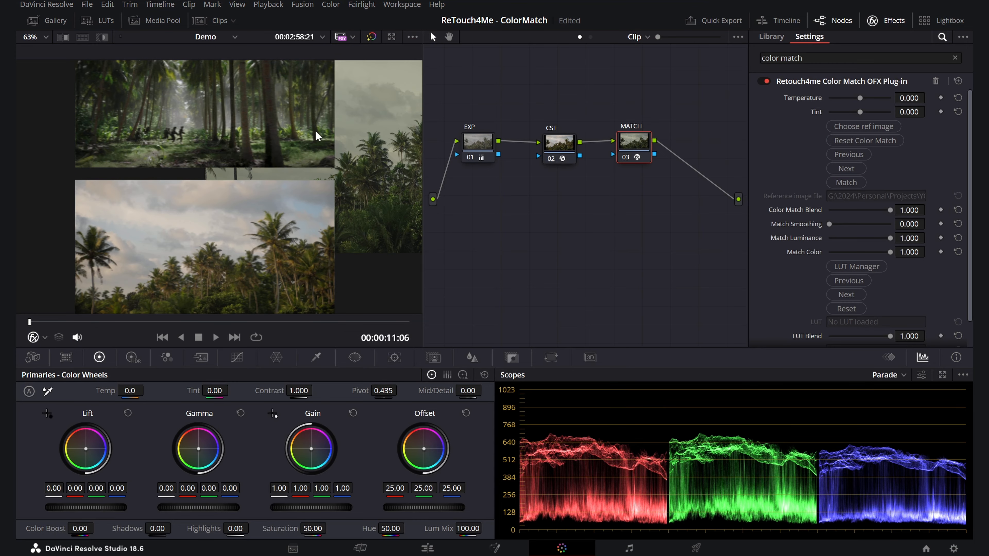
pyautogui.scroll(3, 325, 118)
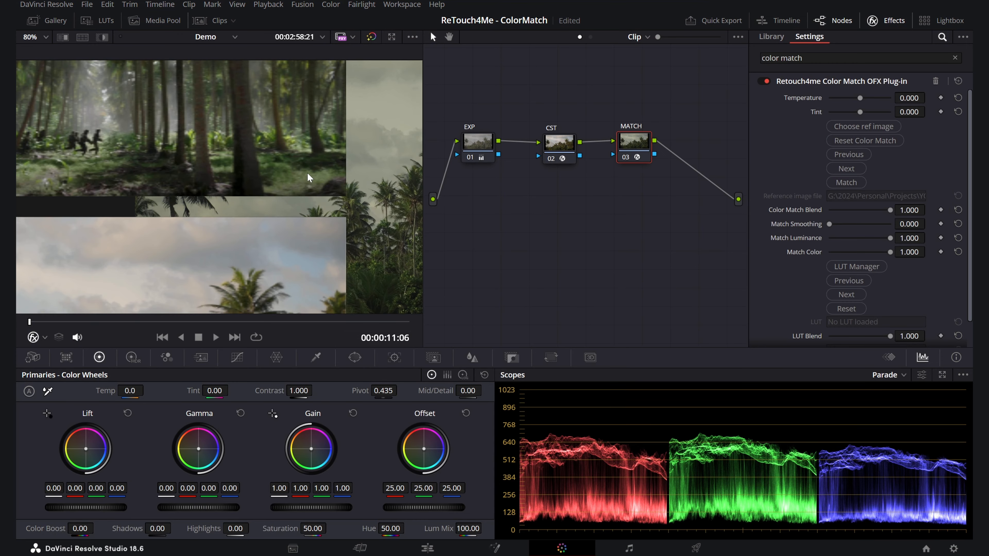
pyautogui.moveTo(286, 66); pyautogui.dragTo(17, 121)
pyautogui.scroll(-2, 282, 183)
pyautogui.scroll(3, 241, 170)
pyautogui.moveTo(357, 147); pyautogui.dragTo(339, 167)
pyautogui.scroll(2, 257, 172)
pyautogui.moveTo(325, 166); pyautogui.dragTo(482, 161)
pyautogui.moveTo(383, 147); pyautogui.dragTo(166, 122)
pyautogui.scroll(-3, 166, 121)
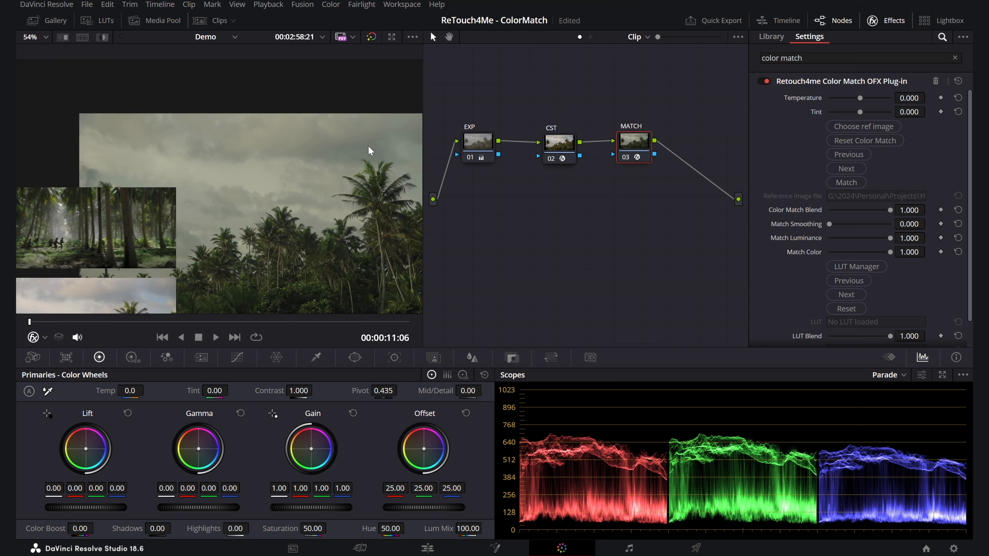
pyautogui.moveTo(368, 145); pyautogui.dragTo(277, 96)
pyautogui.scroll(-3, 262, 102)
pyautogui.scroll(2, 279, 108)
pyautogui.moveTo(90, 156); pyautogui.dragTo(137, 164)
pyautogui.scroll(1, 327, 100)
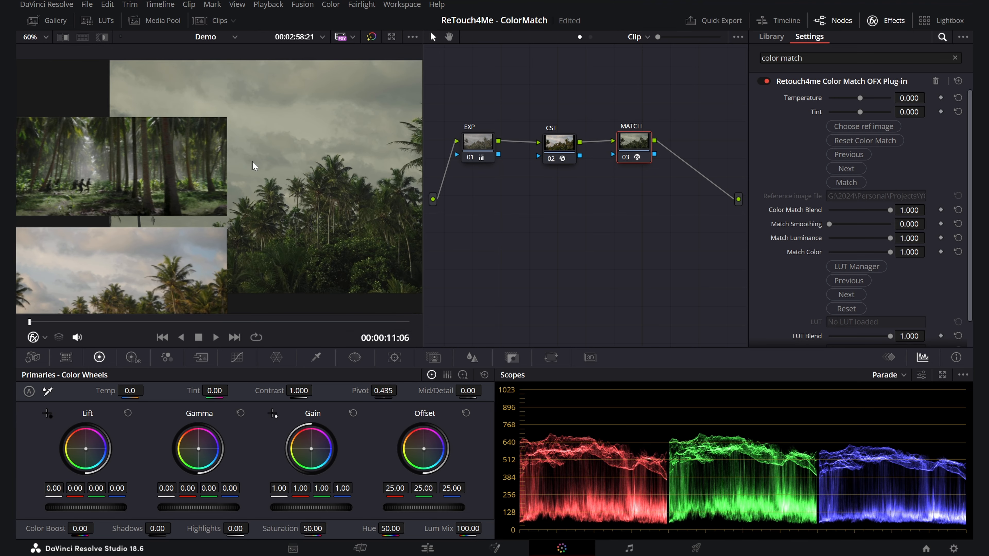
# Step: Increase contrast on the forest clip's EXP node by raising Gain to 1.19 and lowering Lift to -0.09
pyautogui.click(472, 143)
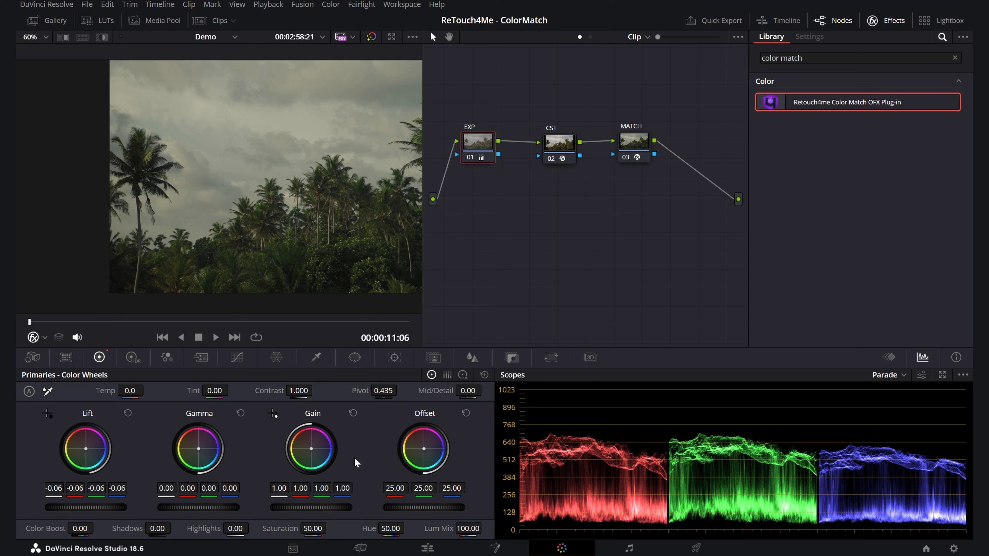
pyautogui.moveTo(329, 507); pyautogui.dragTo(363, 507)
pyautogui.moveTo(108, 506); pyautogui.dragTo(72, 506)
pyautogui.moveTo(220, 270); pyautogui.dragTo(80, 281)
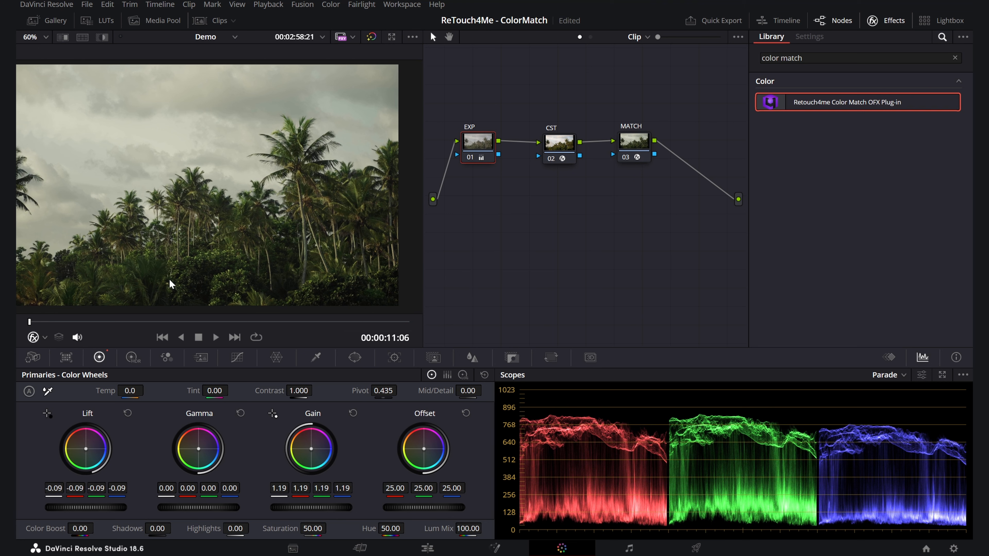
pyautogui.moveTo(313, 529); pyautogui.dragTo(329, 528)
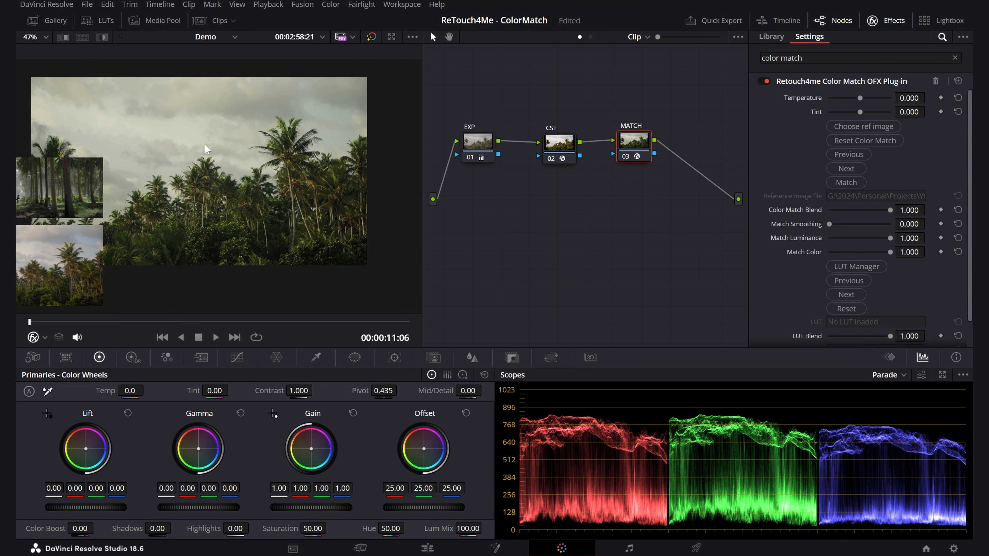
# Step: Compare the sky, palms and foliage of the contrast-adjusted forest shot with the film-still reference at different magnifications
pyautogui.moveTo(272, 158); pyautogui.dragTo(310, 155)
pyautogui.scroll(1, 311, 156)
pyautogui.scroll(-2, 245, 172)
pyautogui.scroll(2, 172, 195)
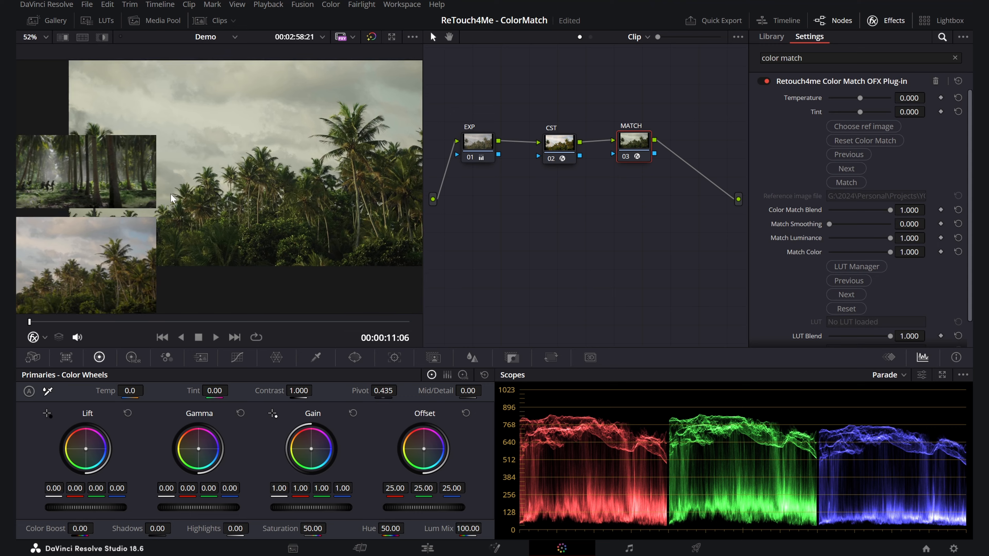
pyautogui.scroll(-1, 172, 198)
pyautogui.scroll(4, 220, 166)
pyautogui.scroll(1, 198, 166)
pyautogui.moveTo(198, 166); pyautogui.dragTo(92, 194)
pyautogui.scroll(-5, 257, 274)
pyautogui.scroll(3, 380, 229)
pyautogui.scroll(3, 380, 229)
pyautogui.moveTo(380, 229); pyautogui.dragTo(288, 146)
pyautogui.scroll(-5, 199, 209)
pyautogui.scroll(3, 373, 197)
# Step: Toggle the MATCH node off and on repeatedly to compare the forest shot with and without the color match
pyautogui.hotkey('ctrl', 'd')
pyautogui.hotkey('ctrl', 'd')
pyautogui.hotkey('ctrl', 'd')
pyautogui.hotkey('ctrl', 'd')
pyautogui.hotkey('ctrl', 'd')
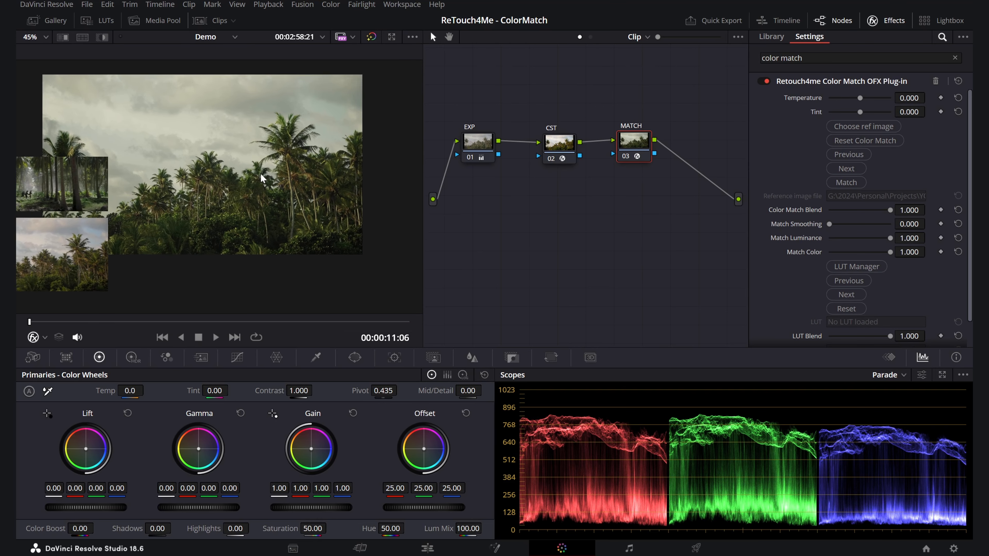
# Step: Reduce the Color Match Blend on the forest clip's MATCH node to 0.633
pyautogui.scroll(-1, 281, 171)
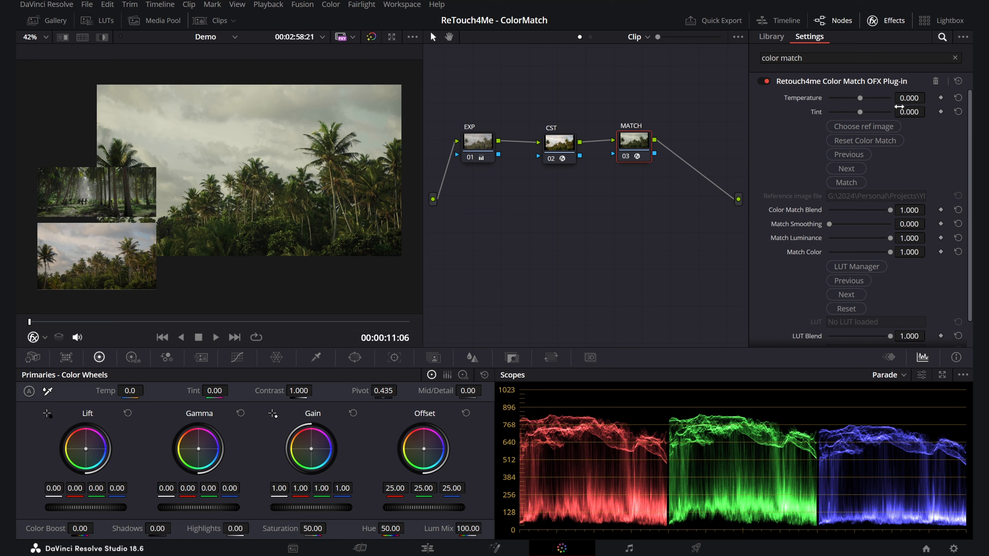
pyautogui.scroll(6, 318, 150)
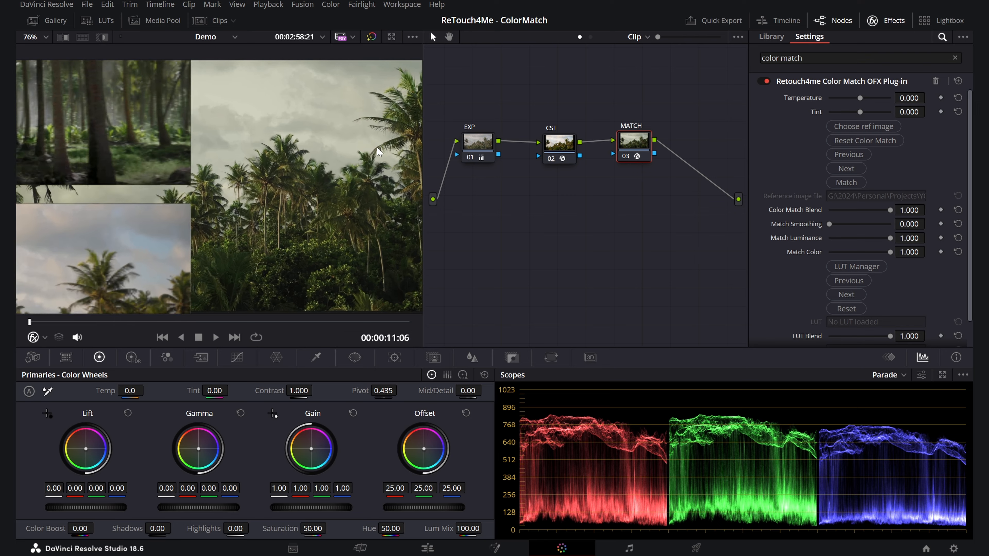
pyautogui.scroll(-4, 316, 148)
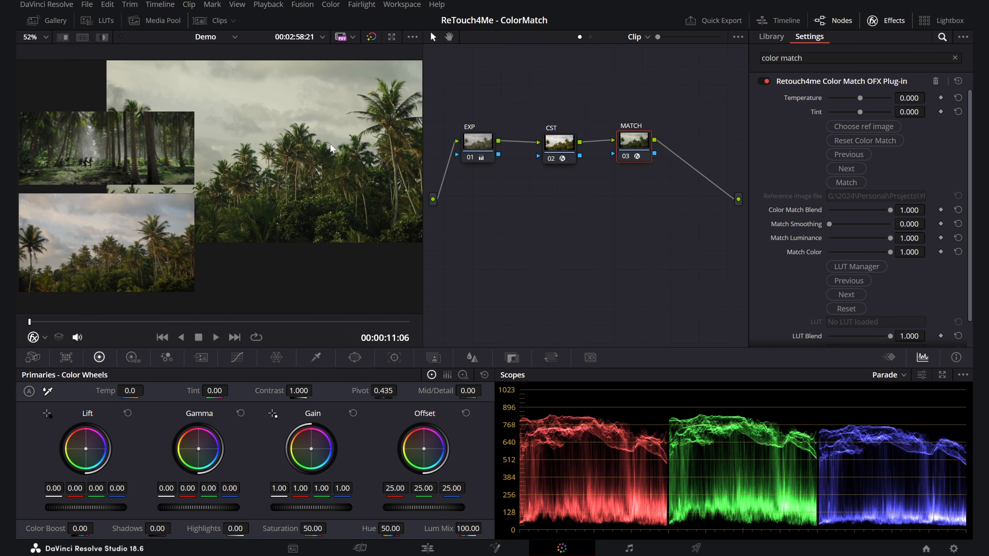
pyautogui.moveTo(891, 210); pyautogui.dragTo(867, 207)
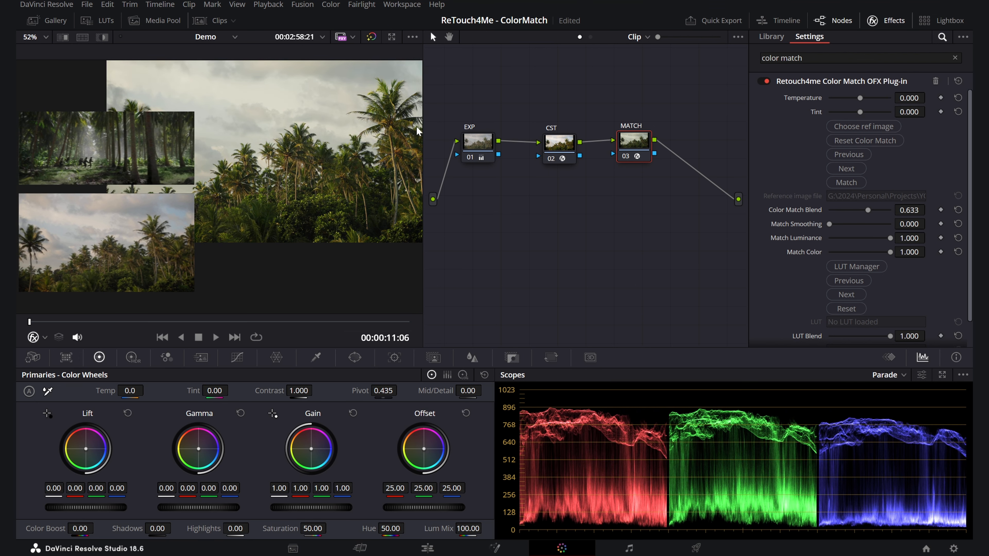
# Step: Switch to clip 01, the car shot, and move the playhead to 00:00:02:12
pyautogui.scroll(-2, 288, 131)
pyautogui.scroll(1, 289, 132)
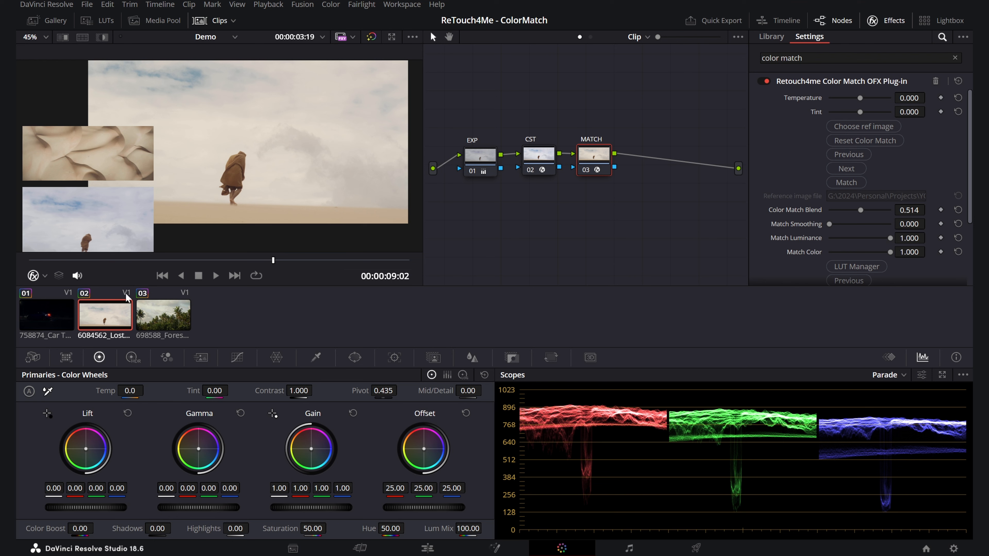
pyautogui.click(39, 321)
pyautogui.moveTo(147, 262); pyautogui.dragTo(212, 262)
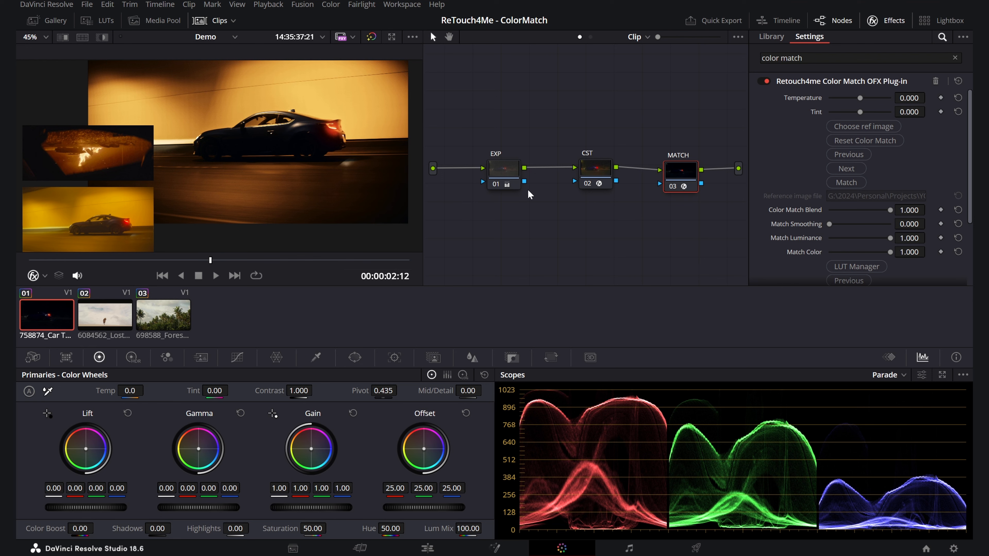
# Step: Set the car clip's CST node 02 to output DaVinci Wide Gamut with DaVinci Intermediate gamma
pyautogui.moveTo(582, 168); pyautogui.dragTo(566, 167)
pyautogui.click(862, 146)
pyautogui.scroll(5, 859, 196)
pyautogui.click(864, 255)
pyautogui.click(865, 156)
pyautogui.scroll(4, 864, 201)
pyautogui.click(863, 209)
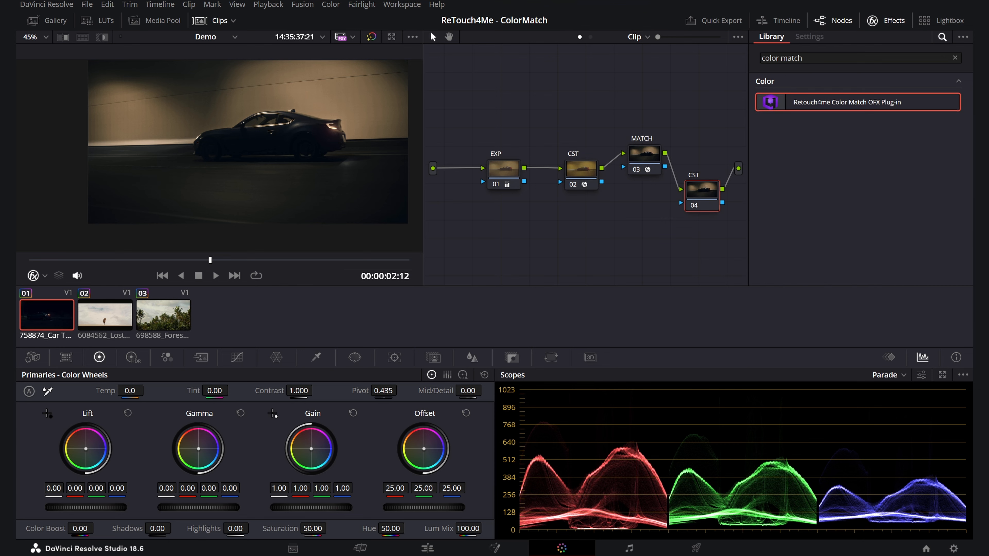
# Step: Find the Color Space Transform effect in the library and apply it to CST node 04 after MATCH
pyautogui.press('BackSpace')
pyautogui.press('BackSpace')
pyautogui.press('BackSpace')
pyautogui.press('BackSpace')
pyautogui.press('BackSpace')
pyautogui.press('BackSpace')
pyautogui.moveTo(826, 122); pyautogui.dragTo(703, 193)
# Step: Set CST node 04 to convert from DaVinci Wide Gamut and DaVinci Intermediate to Rec.709 with Gamma 2.4
pyautogui.click(875, 115)
pyautogui.click(862, 228)
pyautogui.click(875, 128)
pyautogui.click(859, 217)
pyautogui.click(874, 142)
pyautogui.click(871, 218)
pyautogui.click(875, 156)
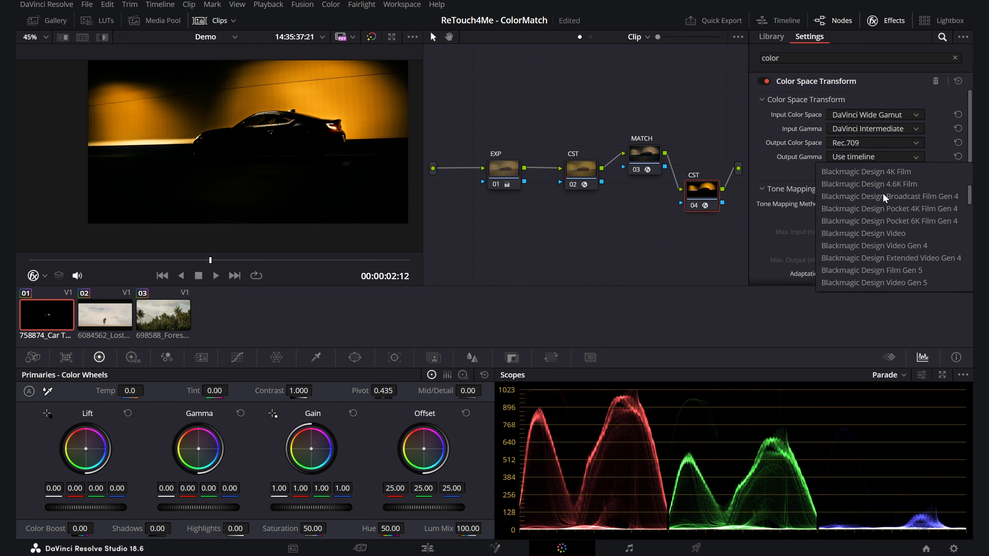
pyautogui.scroll(-5, 883, 197)
pyautogui.click(872, 211)
# Step: Clear the existing effect from the car clip's MATCH node and reapply the Retouch4me Color Match plug-in
pyautogui.rightClick(648, 158)
pyautogui.click(680, 165)
pyautogui.doubleClick(775, 58)
pyautogui.press('BackSpace')
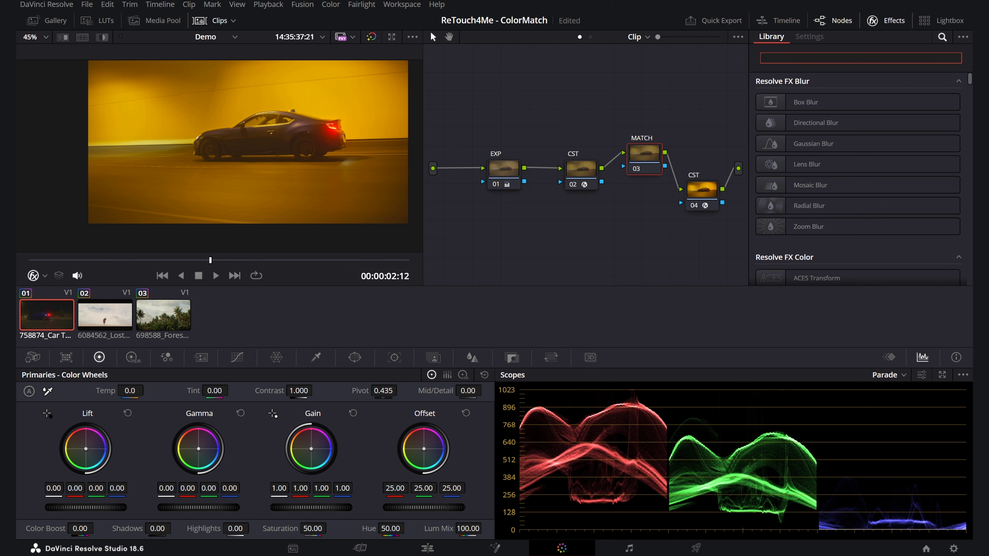
pyautogui.write('color')
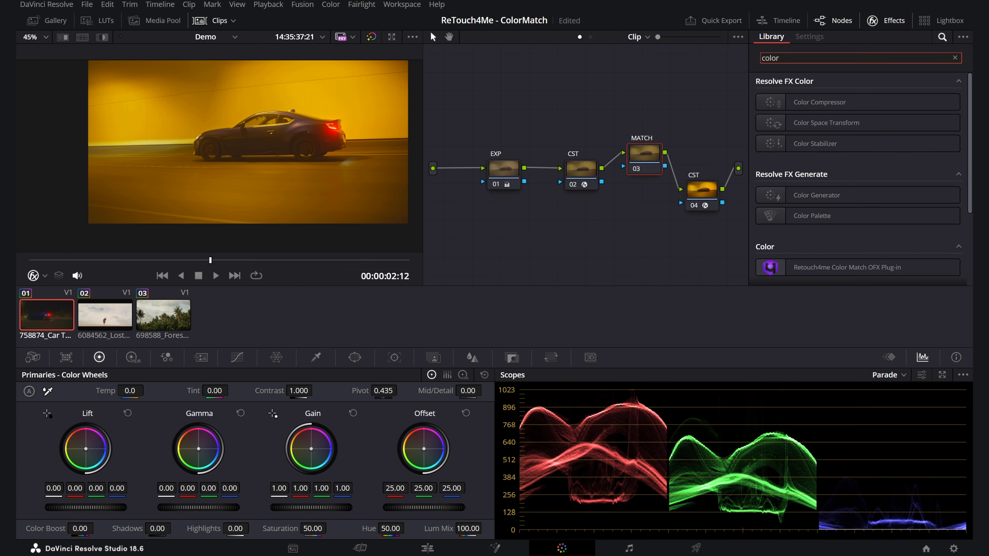
pyautogui.moveTo(820, 269)
pyautogui.mouseDown()
pyautogui.moveTo(683, 182)
pyautogui.moveTo(651, 146)
pyautogui.moveTo(647, 155)
pyautogui.mouseUp()
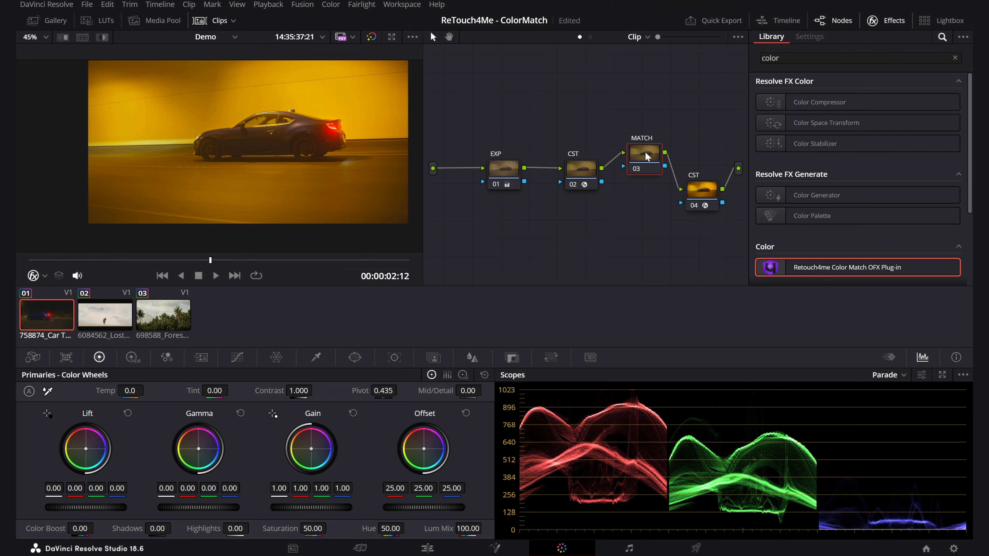
# Step: Load The_Batman024 as the reference image for the car clip's MATCH node
pyautogui.click(849, 126)
pyautogui.click(423, 129)
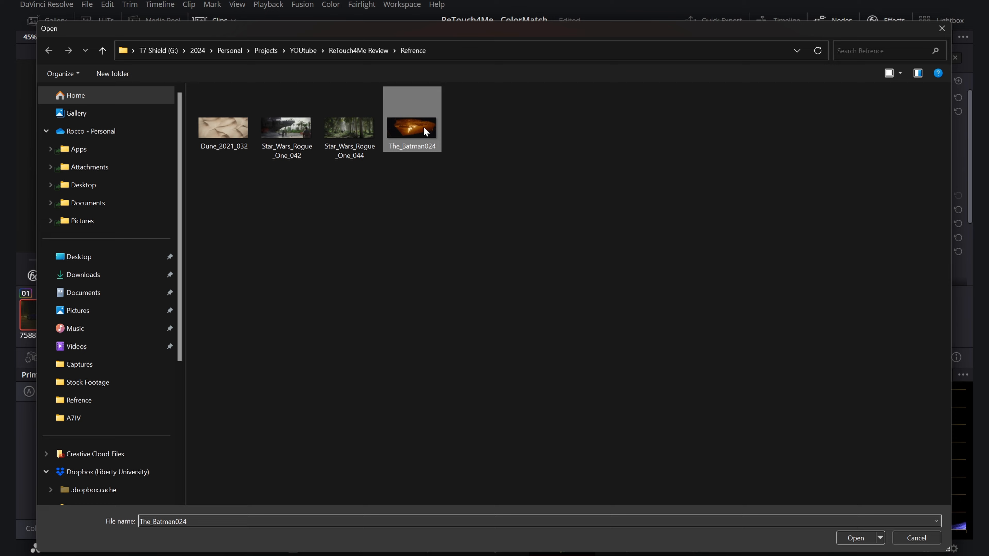
pyautogui.click(855, 538)
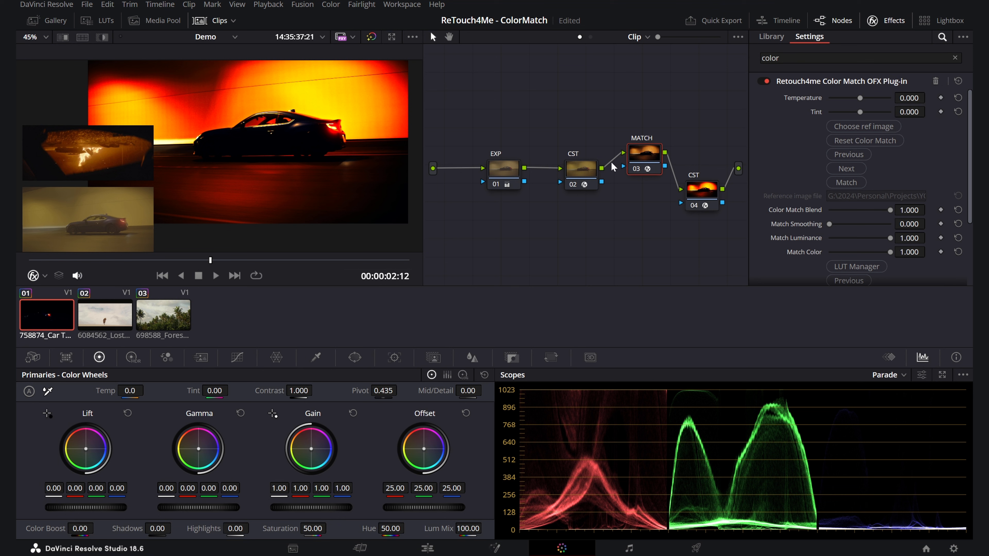
# Step: Check both CST nodes, and undo the wide-gamut setup back to the original EXP, CST and MATCH node chain
pyautogui.click(595, 174)
pyautogui.click(707, 190)
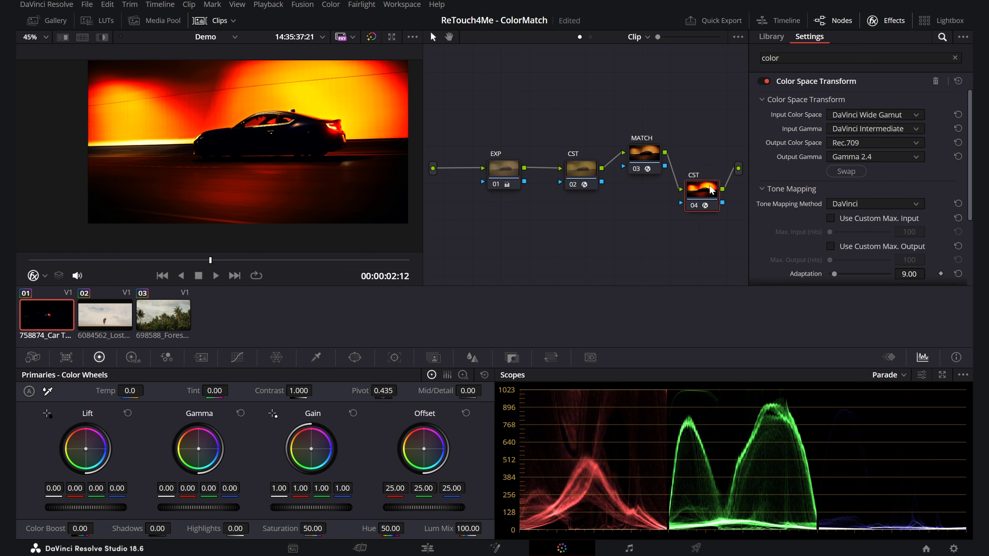
pyautogui.click(580, 167)
pyautogui.click(645, 156)
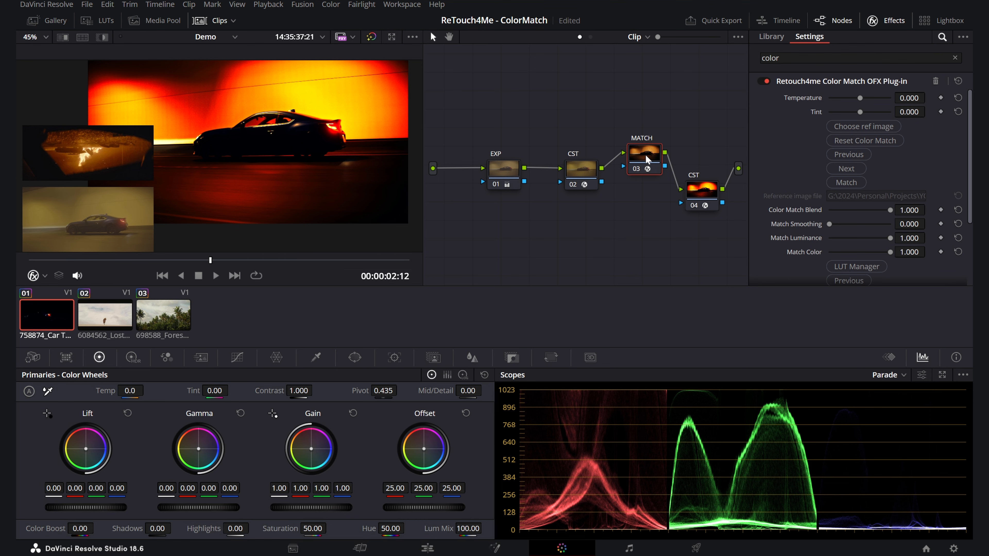
pyautogui.hotkey('ctrl', 'z')
pyautogui.hotkey('ctrl', 'z')
pyautogui.hotkey('ctrl', 'z')
pyautogui.hotkey('ctrl', 'z')
pyautogui.hotkey('ctrl', 'z')
pyautogui.hotkey('ctrl', 'z')
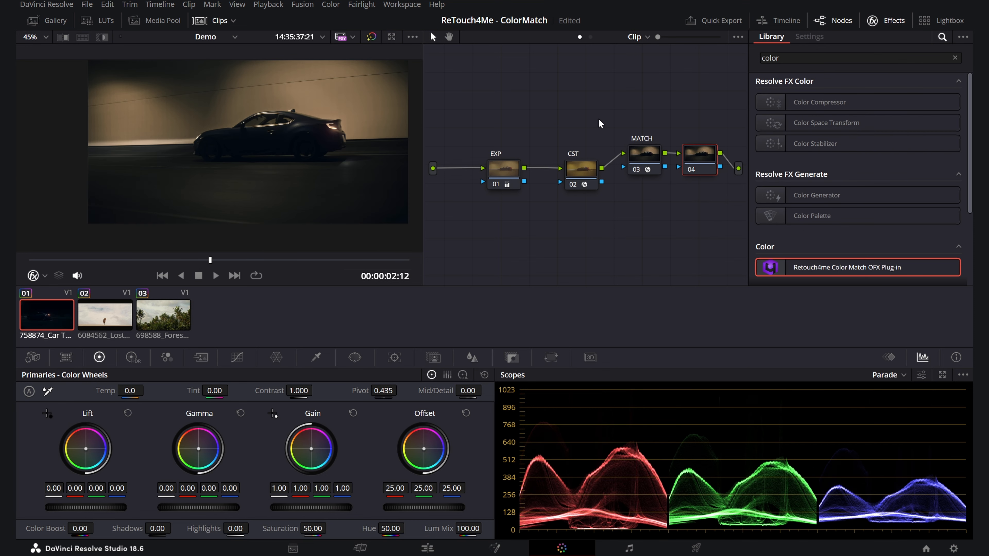
pyautogui.hotkey('ctrl', 'z')
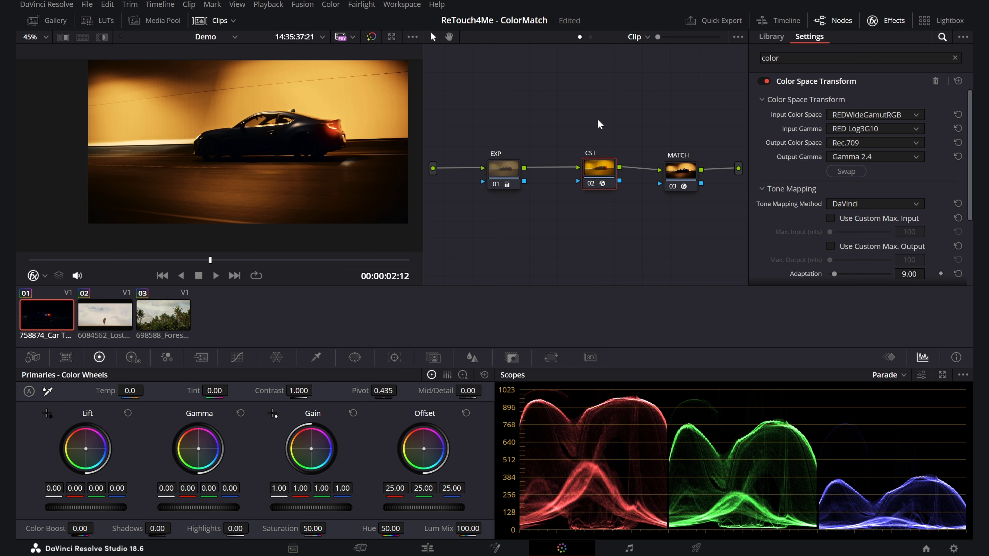
# Step: Select the car clip's MATCH node and examine the Rec.709-based match against the reference and original images in the viewer
pyautogui.moveTo(366, 121)
pyautogui.mouseDown()
pyautogui.moveTo(336, 161)
pyautogui.moveTo(363, 126)
pyautogui.mouseUp()
pyautogui.scroll(3, 337, 162)
pyautogui.scroll(-3, 364, 125)
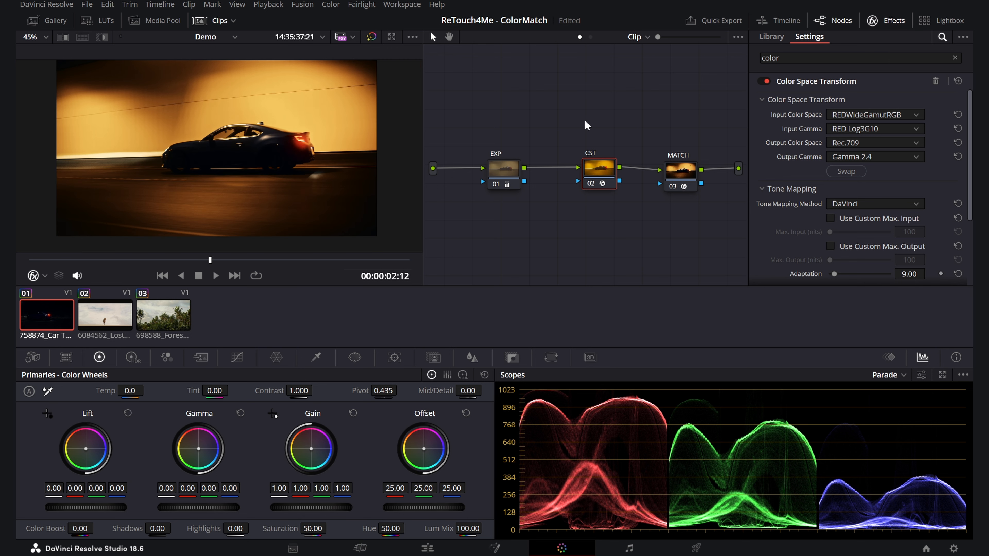
pyautogui.click(680, 171)
pyautogui.moveTo(170, 122); pyautogui.dragTo(220, 125)
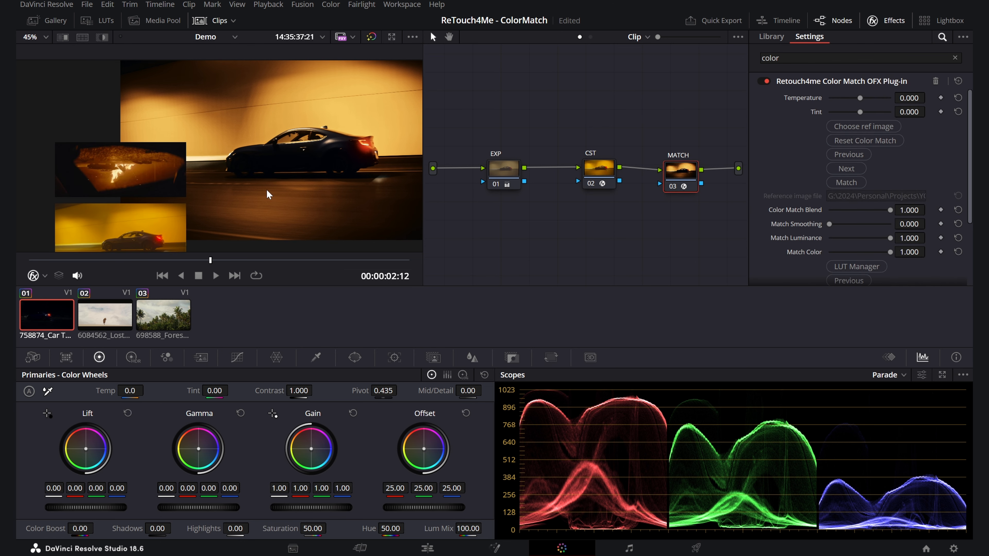
pyautogui.scroll(-2, 275, 167)
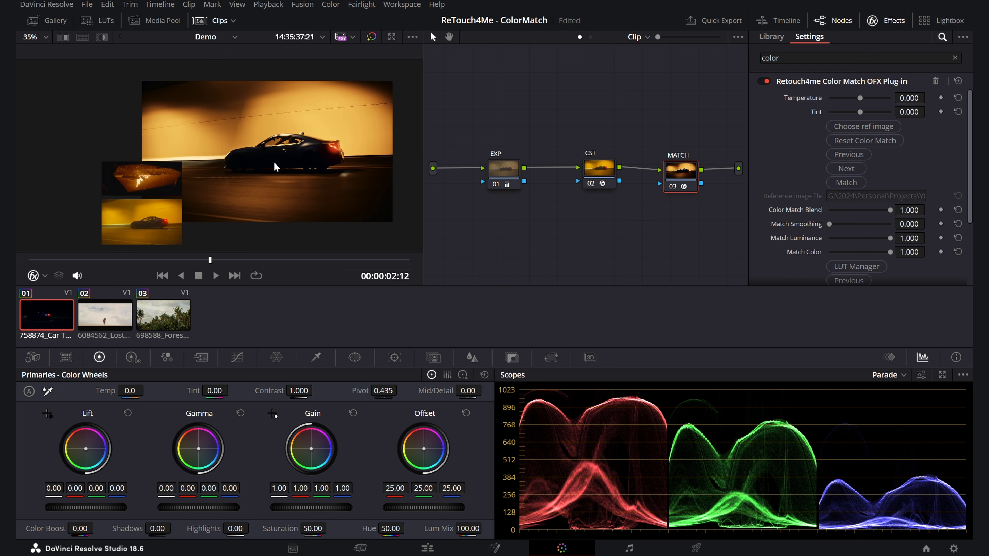
pyautogui.scroll(4, 306, 169)
pyautogui.scroll(-3, 312, 119)
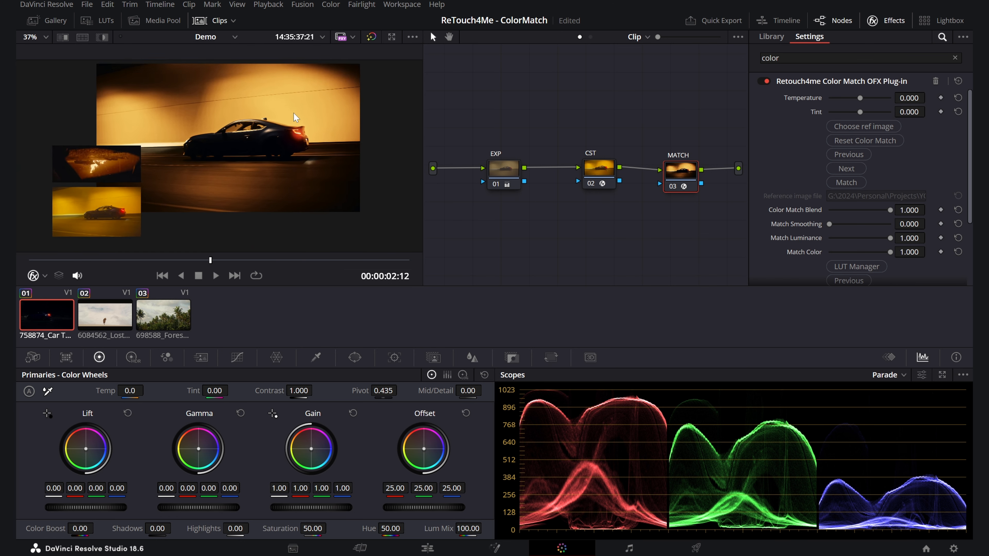
# Step: Switch to the Retouch4me website and examine the Color Match OFX overview page and its store page with pricing and system requirements
pyautogui.scroll(2, 297, 116)
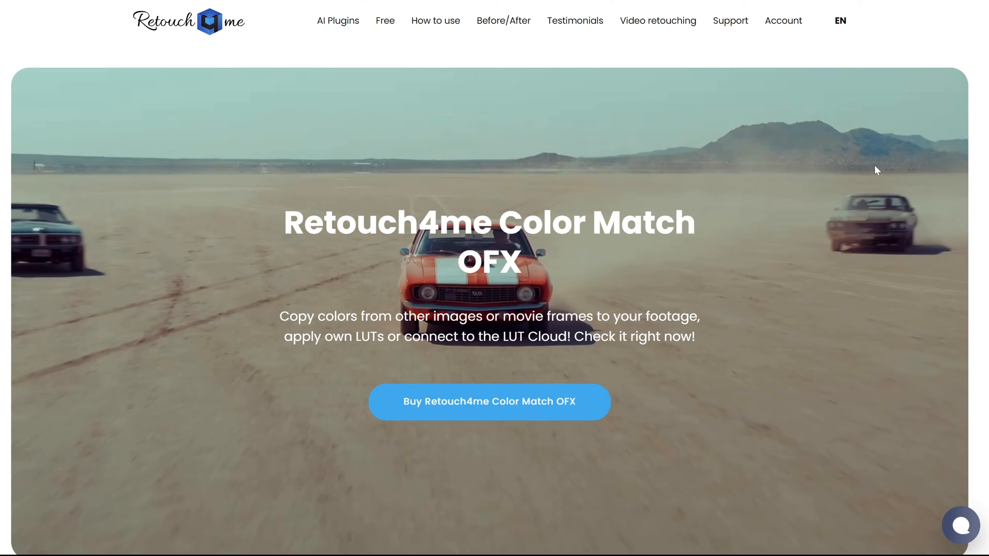
pyautogui.scroll(-3, 917, 96)
pyautogui.scroll(3, 941, 106)
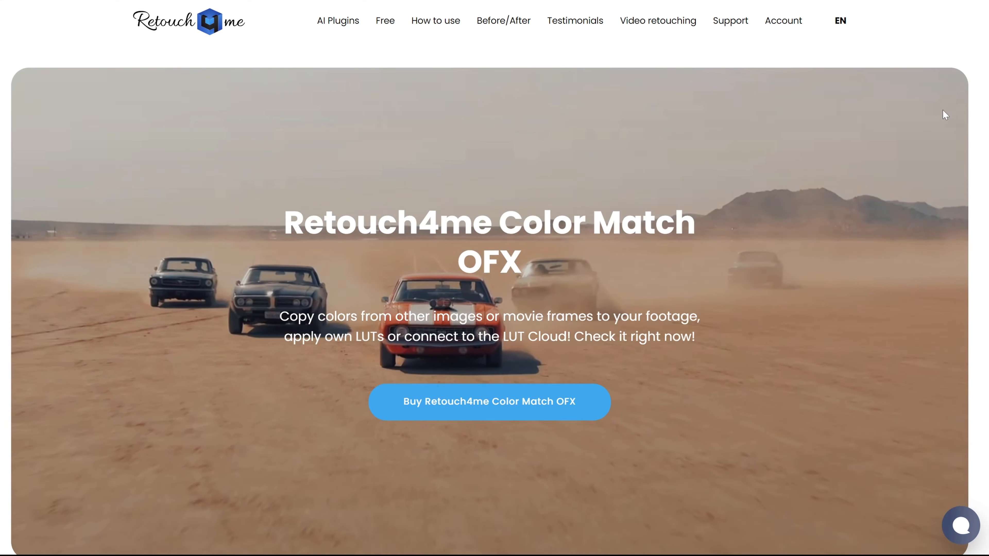
pyautogui.scroll(-5, 927, 115)
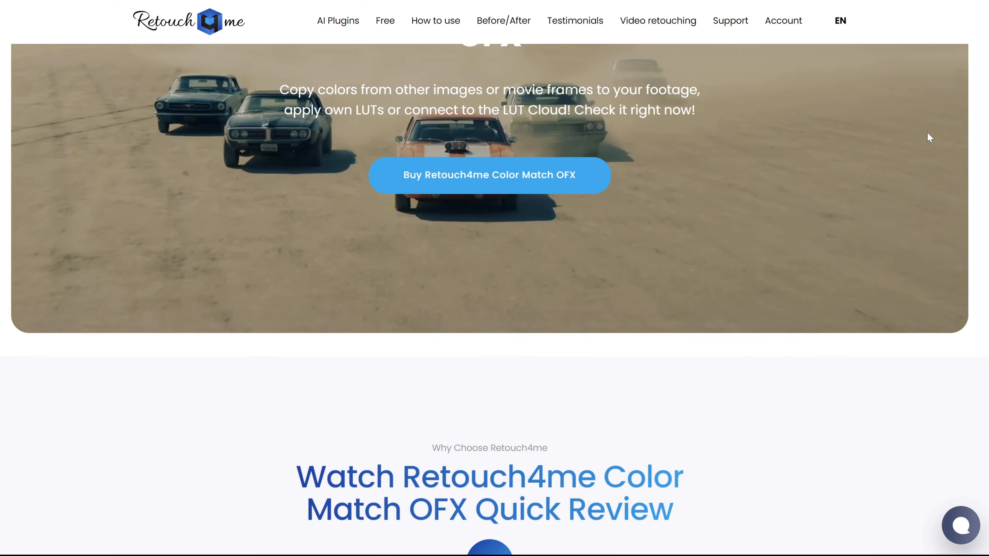
pyautogui.scroll(5, 928, 132)
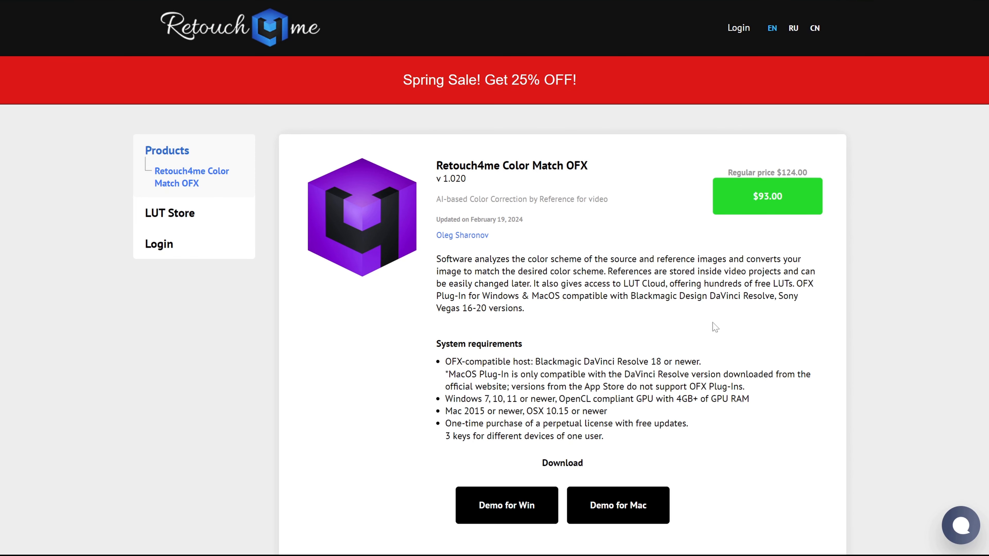
pyautogui.scroll(-3, 713, 331)
pyautogui.scroll(3, 713, 332)
pyautogui.scroll(-3, 806, 332)
pyautogui.scroll(3, 906, 374)
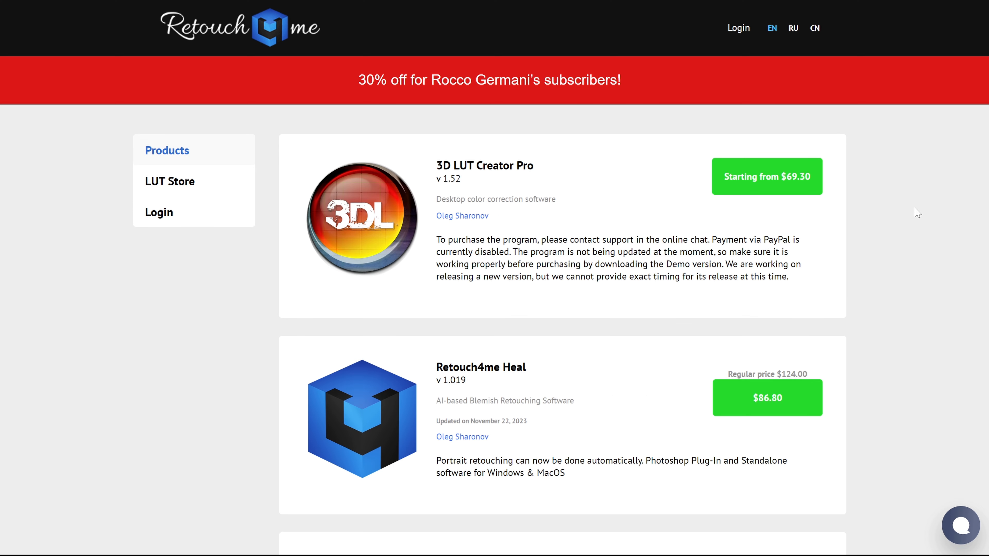
# Step: Browse the Retouch4me store's subscriber-discount product list and locate the Retouch4me Color Match OFX entry
pyautogui.scroll(-13, 914, 212)
pyautogui.scroll(-19, 917, 214)
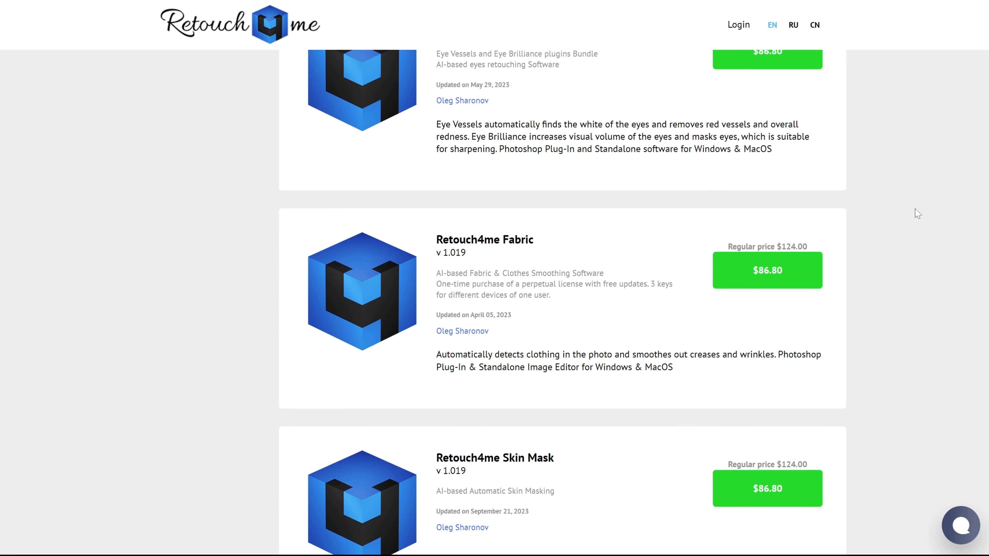
pyautogui.scroll(-15, 915, 219)
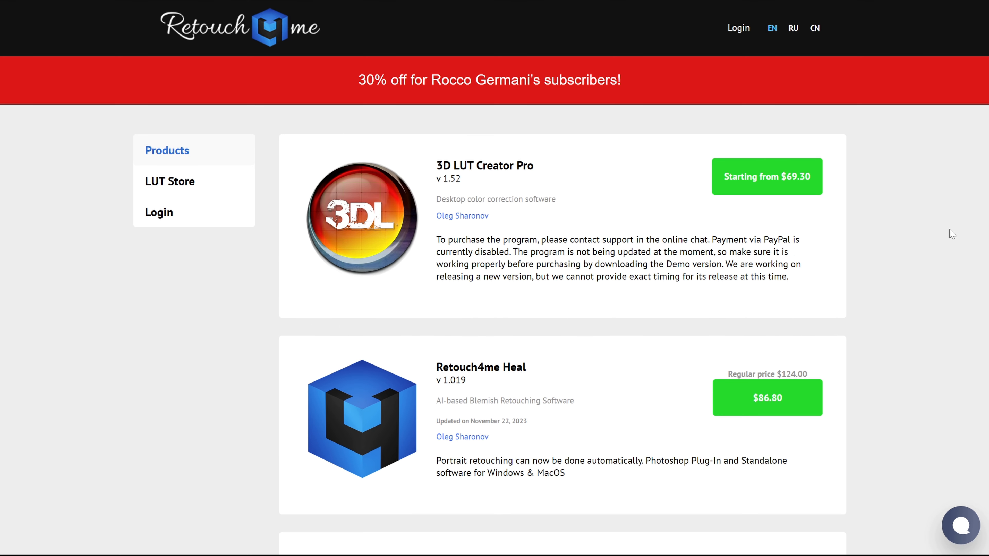
pyautogui.scroll(-9, 884, 240)
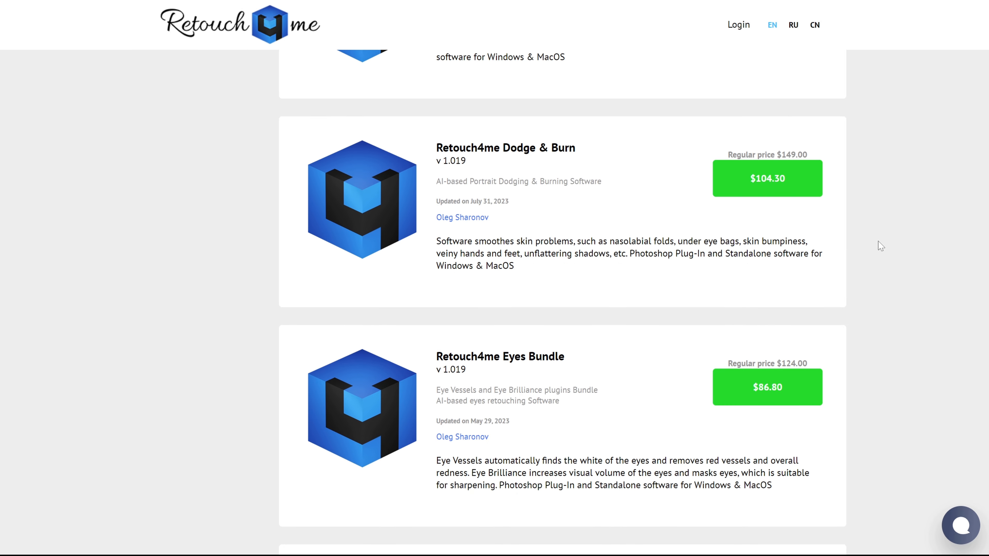
pyautogui.scroll(-10, 662, 273)
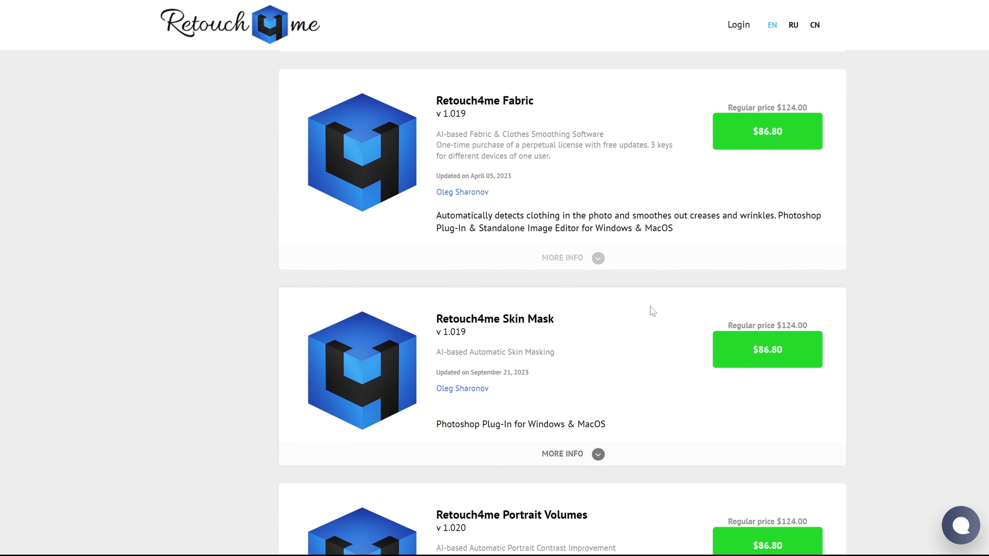
pyautogui.scroll(-10, 603, 306)
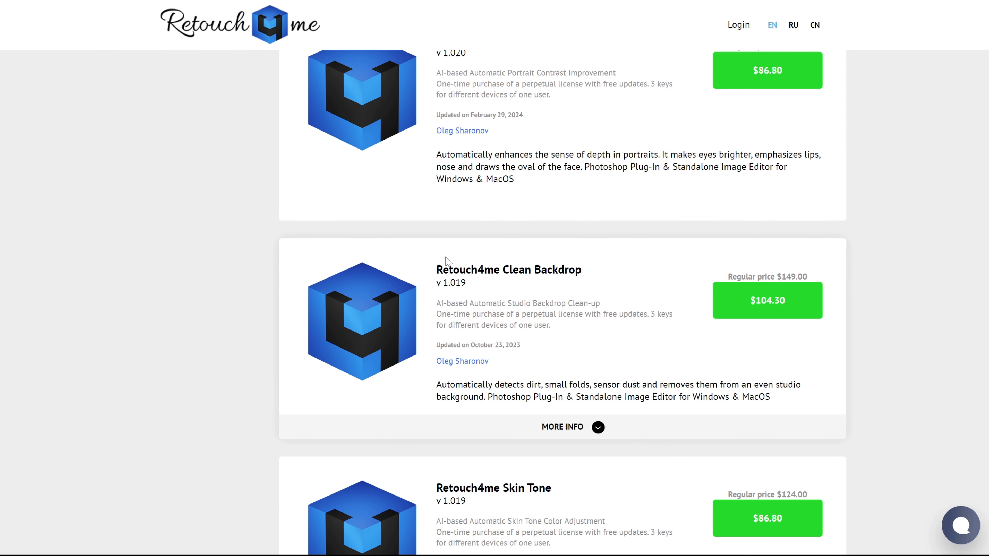
pyautogui.scroll(-20, 684, 286)
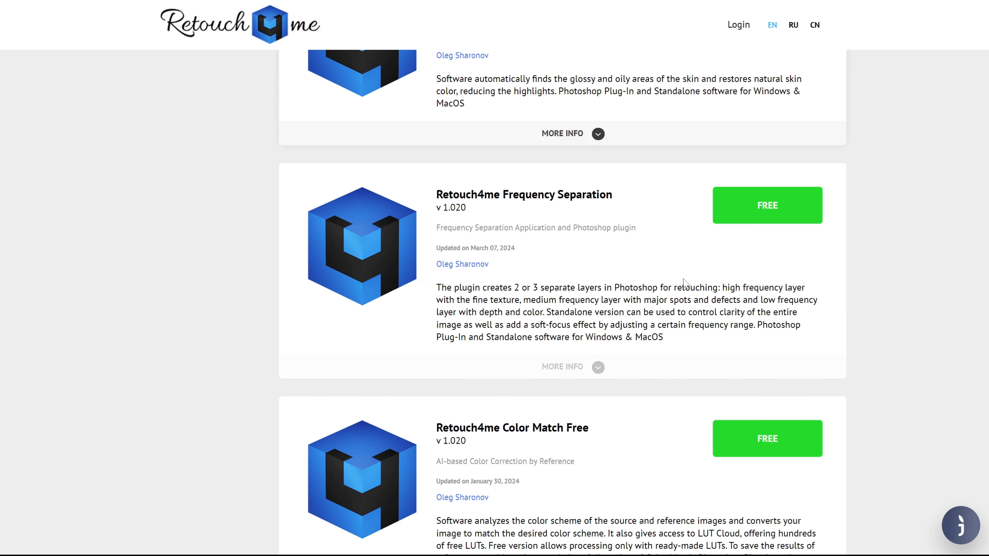
pyautogui.scroll(-20, 669, 288)
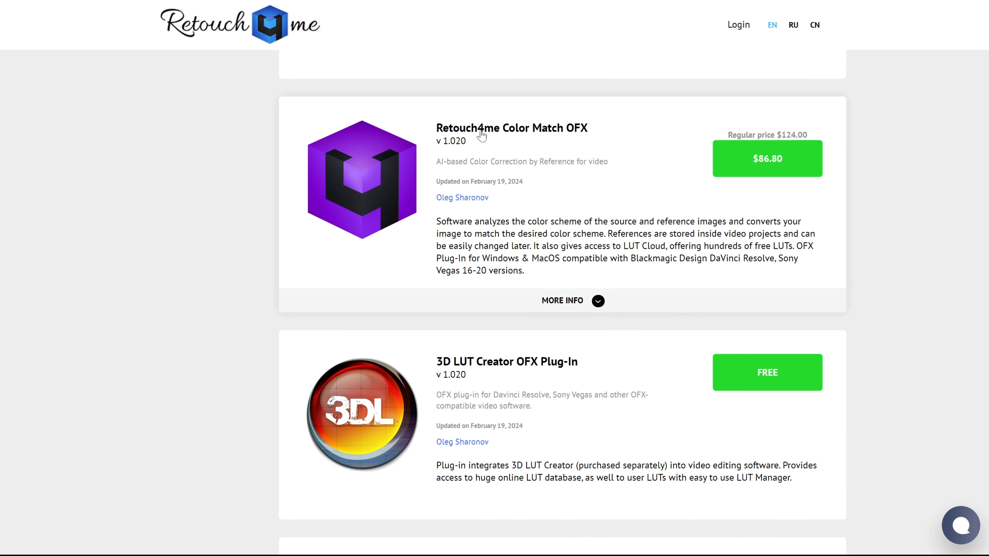
pyautogui.scroll(3, 569, 254)
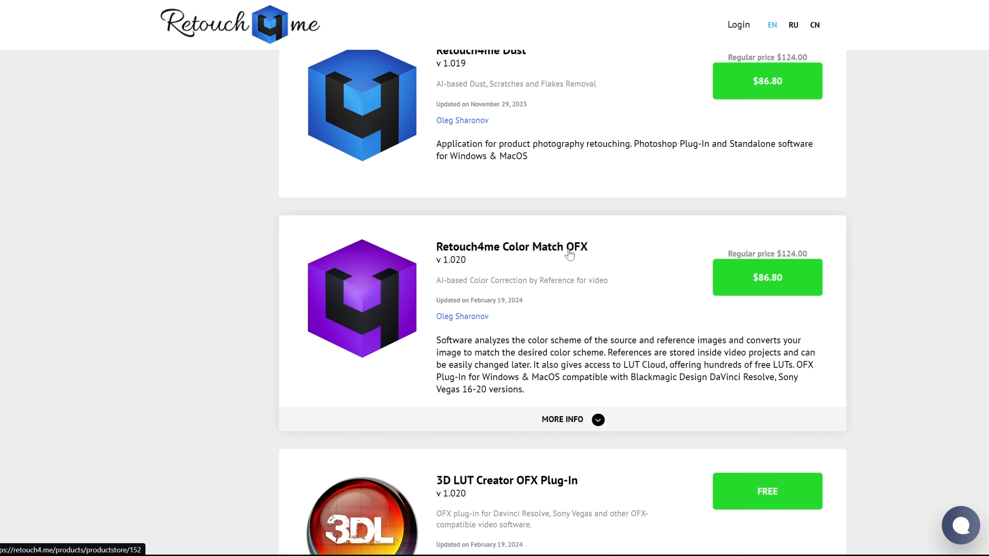